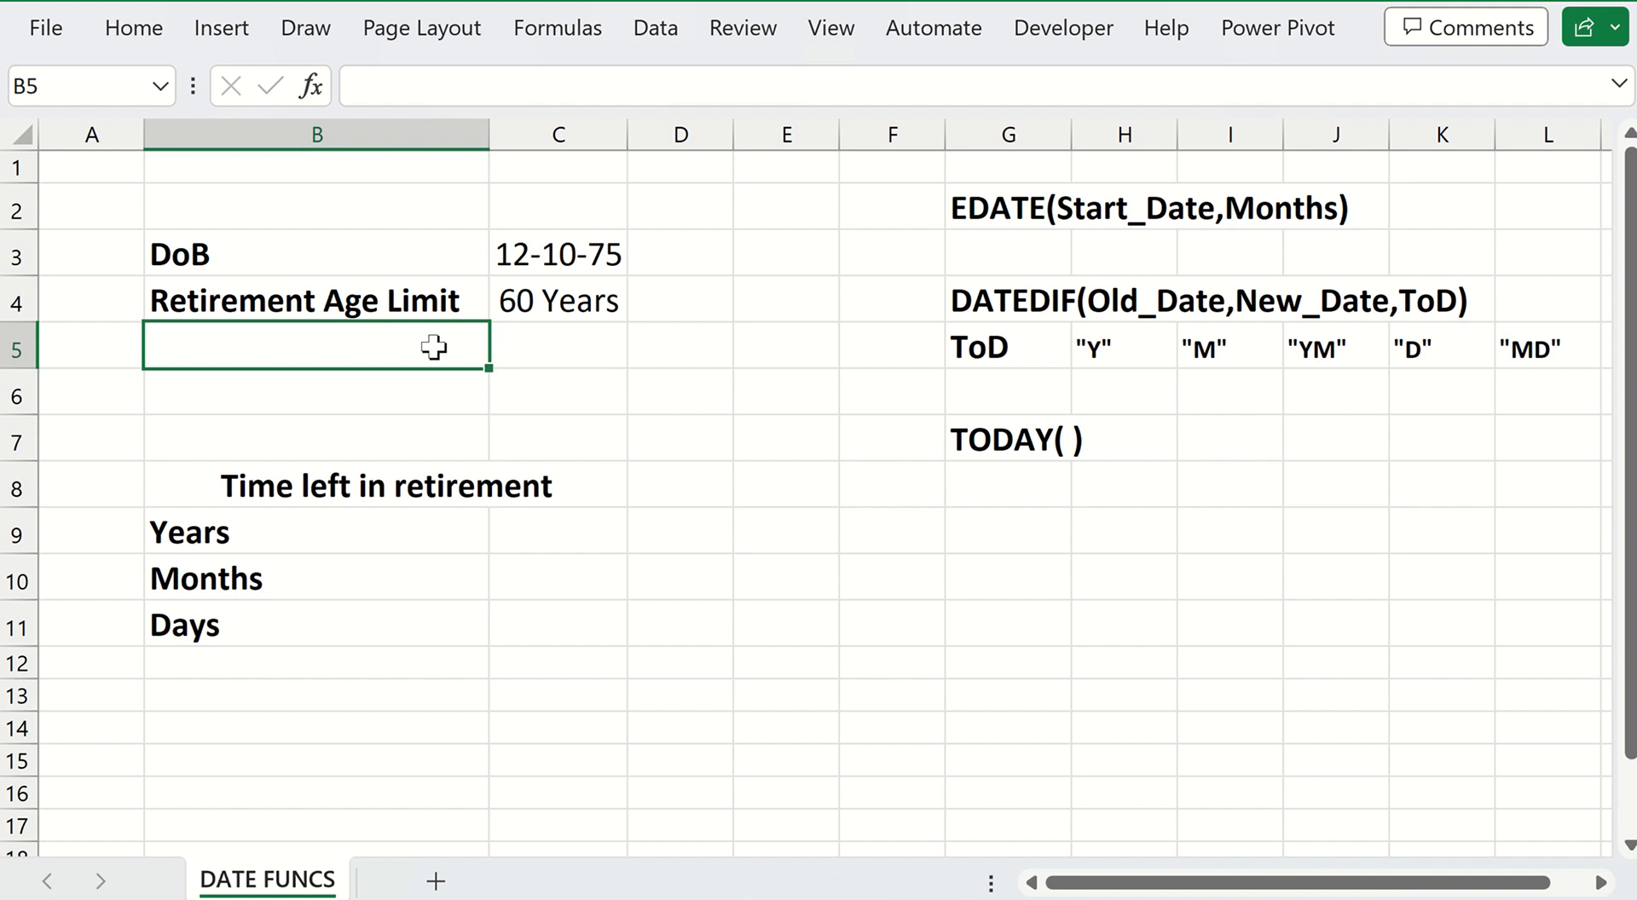
Enter the label "Retirement Date" in cell B5 below the retirement age limit
type("Retire")
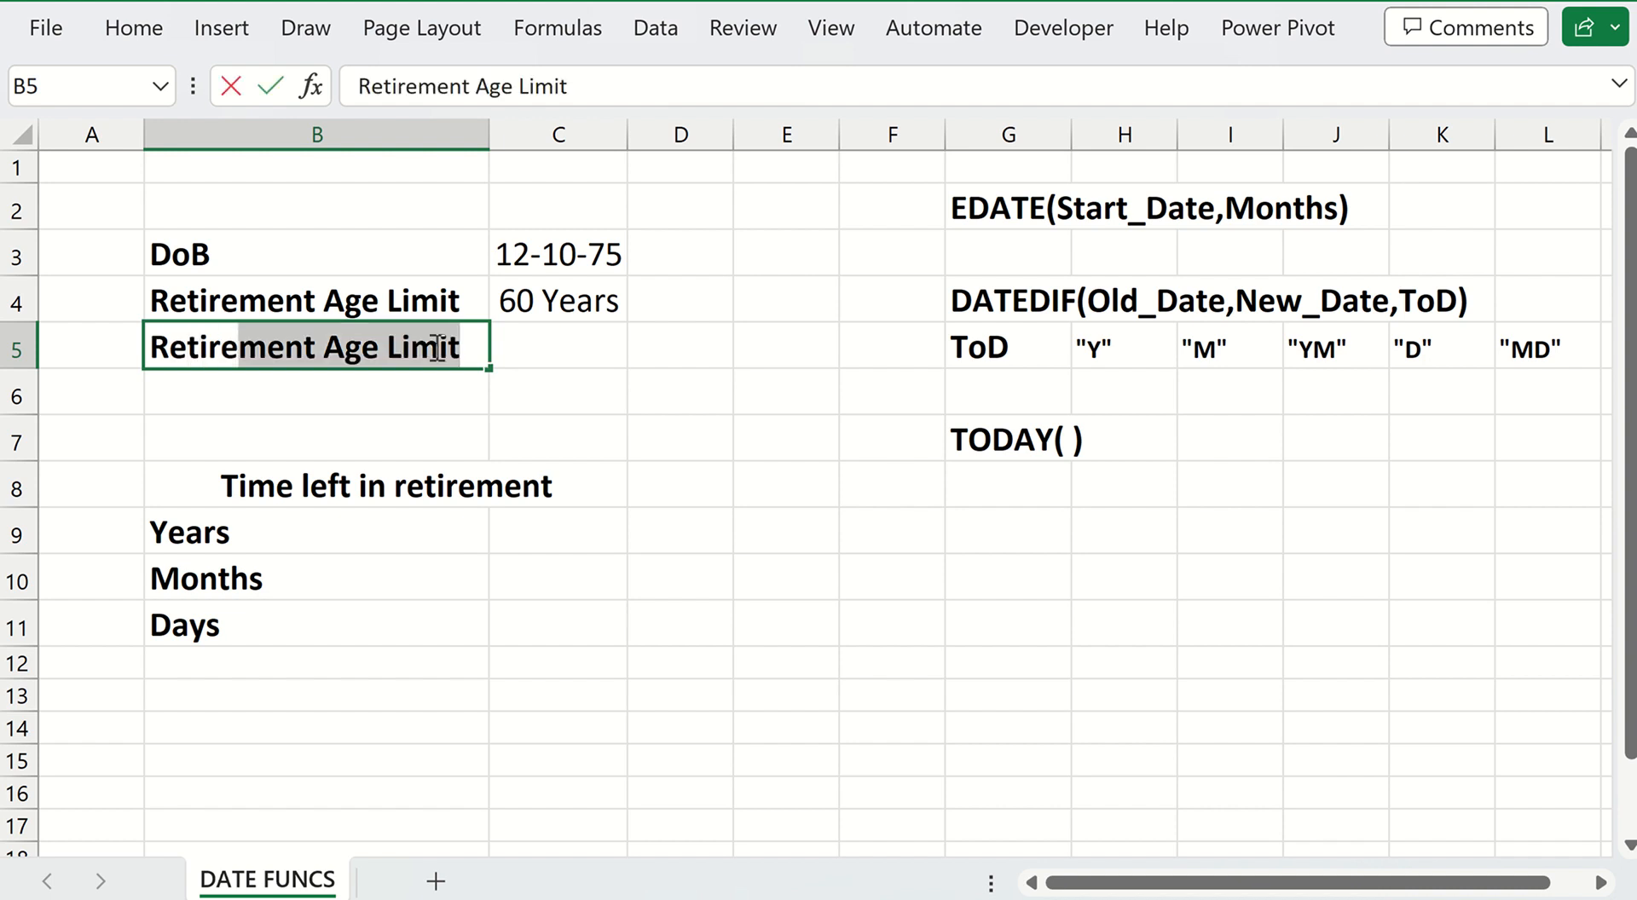
type("ment Date")
key("Return")
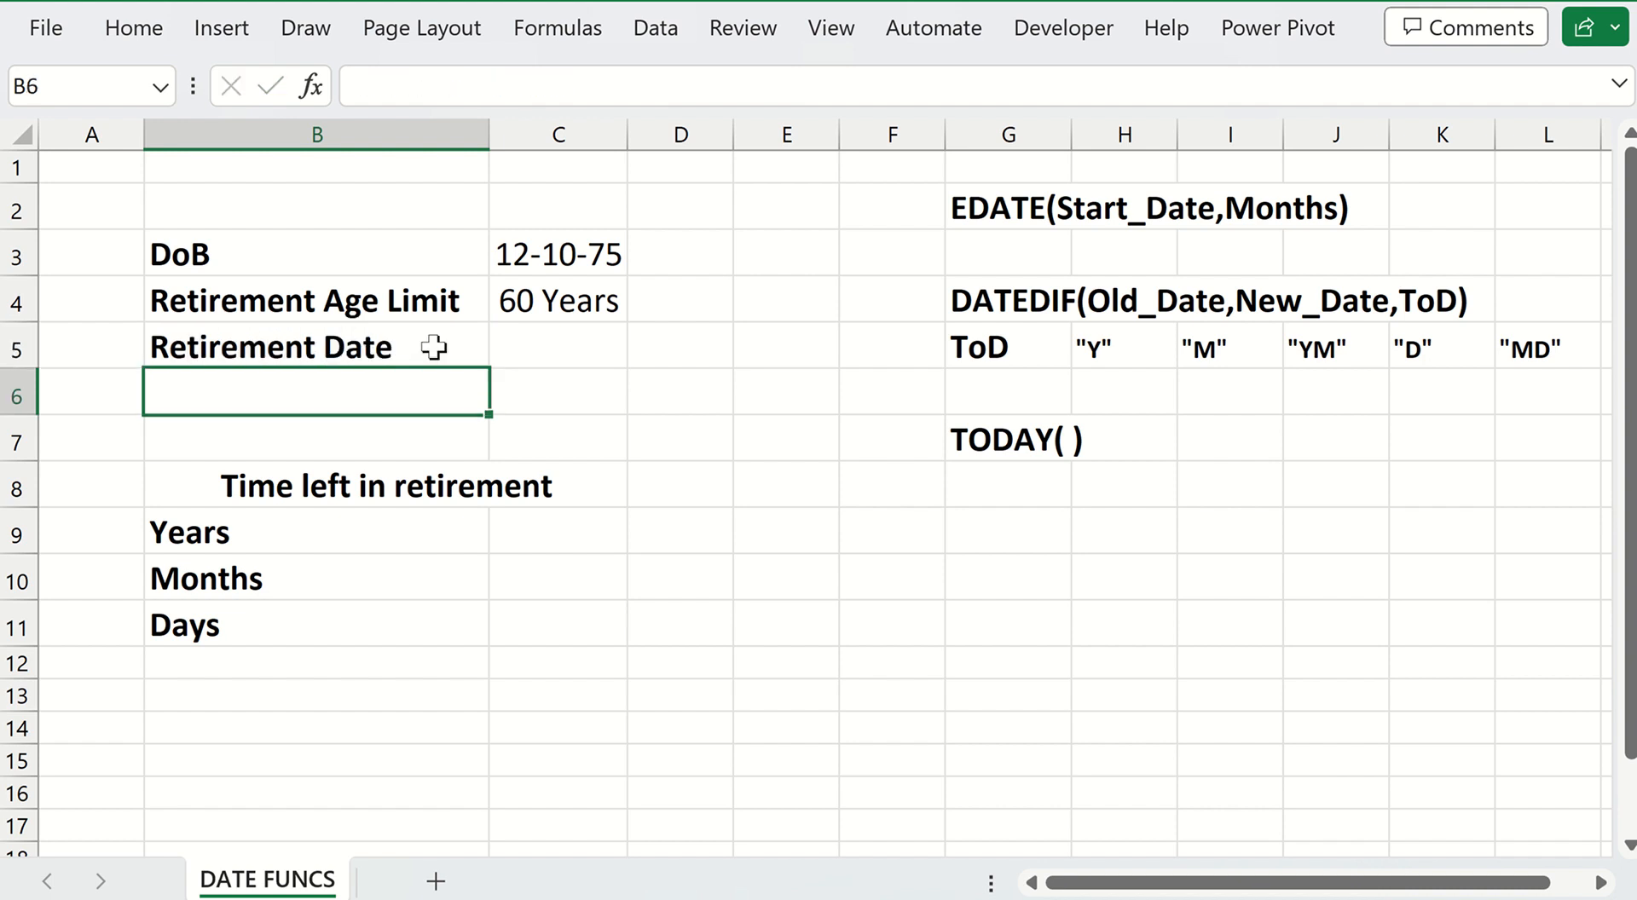
Calculate the retirement date in C5 with =EDATE(C3,720), adding 720 months to the date of birth
key("Up")
key("Right")
type("=")
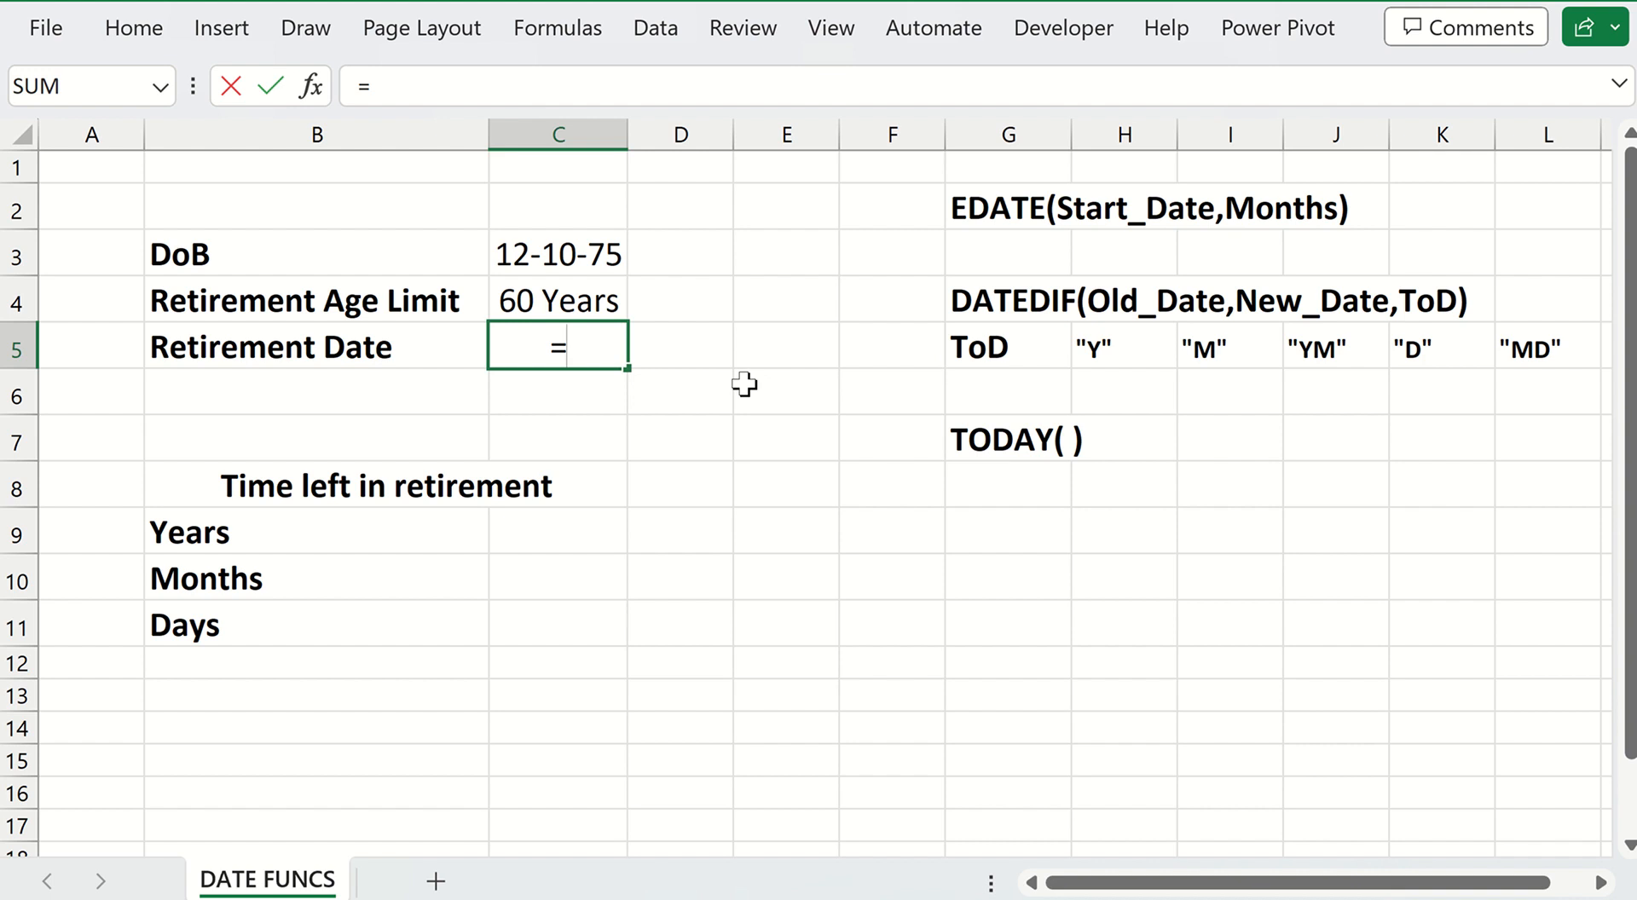
type("EDATE(")
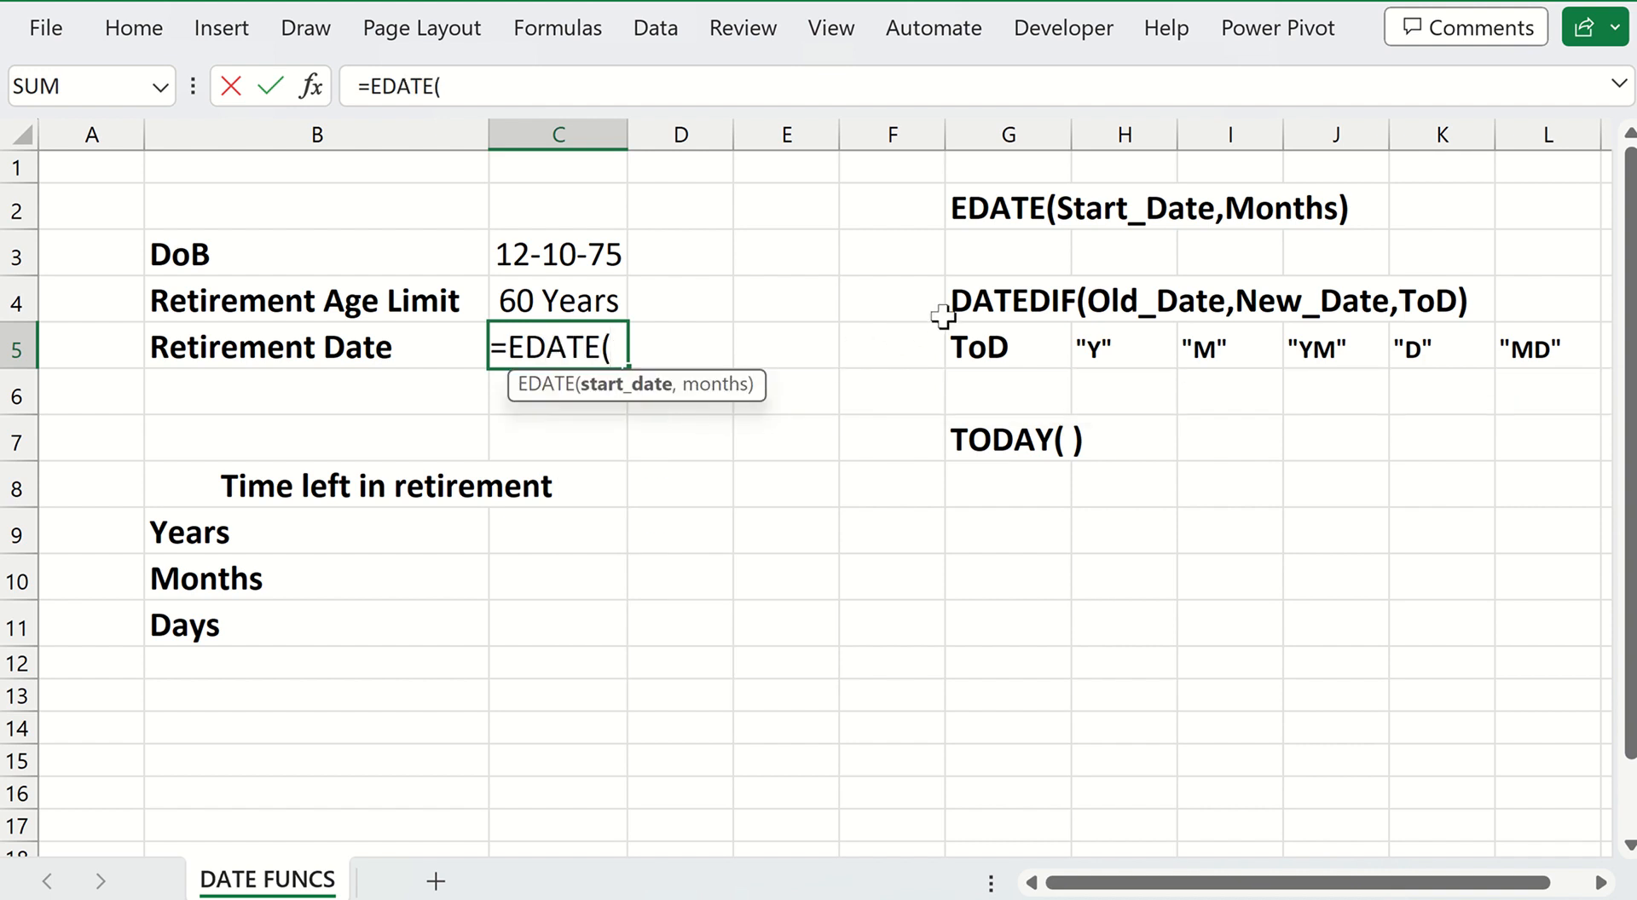
left_click(596, 254)
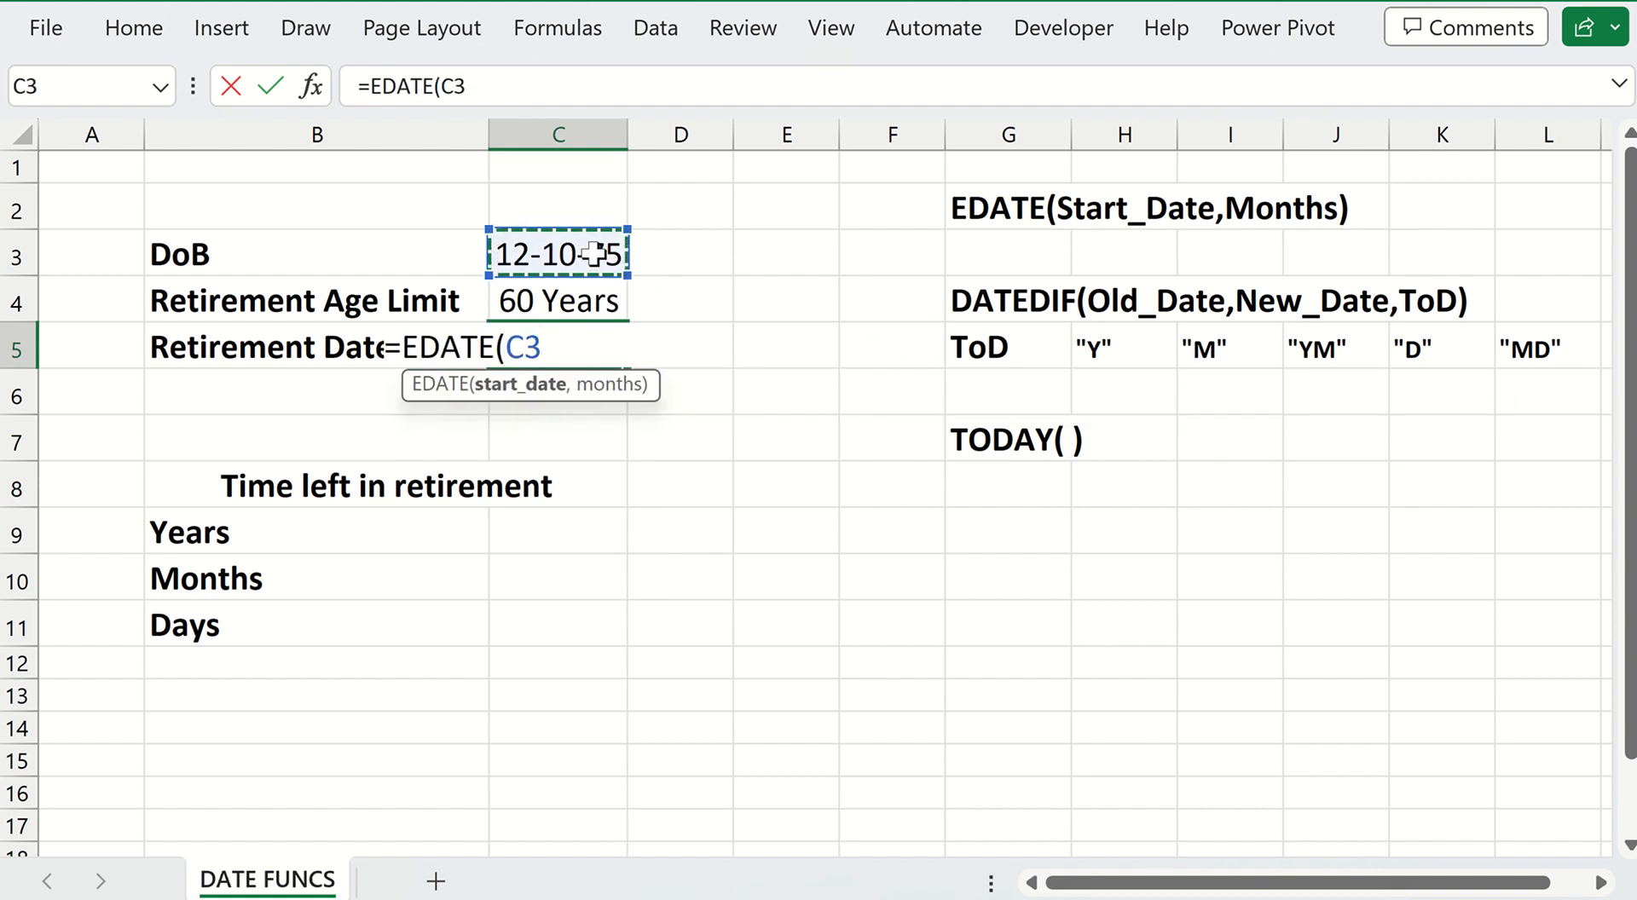
type(",")
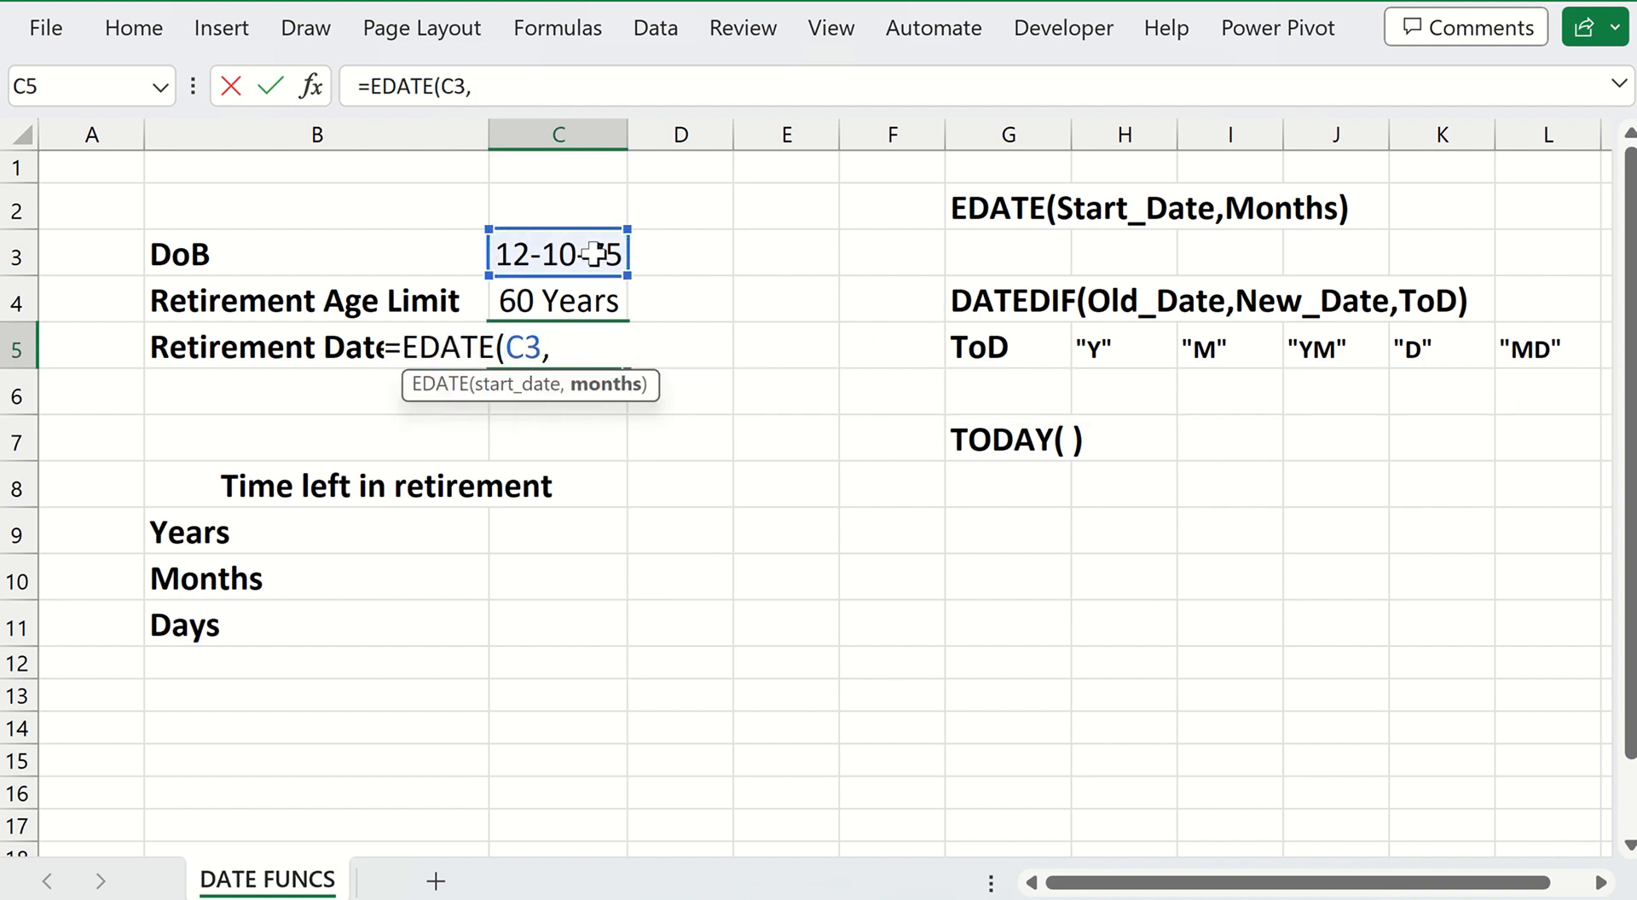
type("720)")
key("Return")
key("Up")
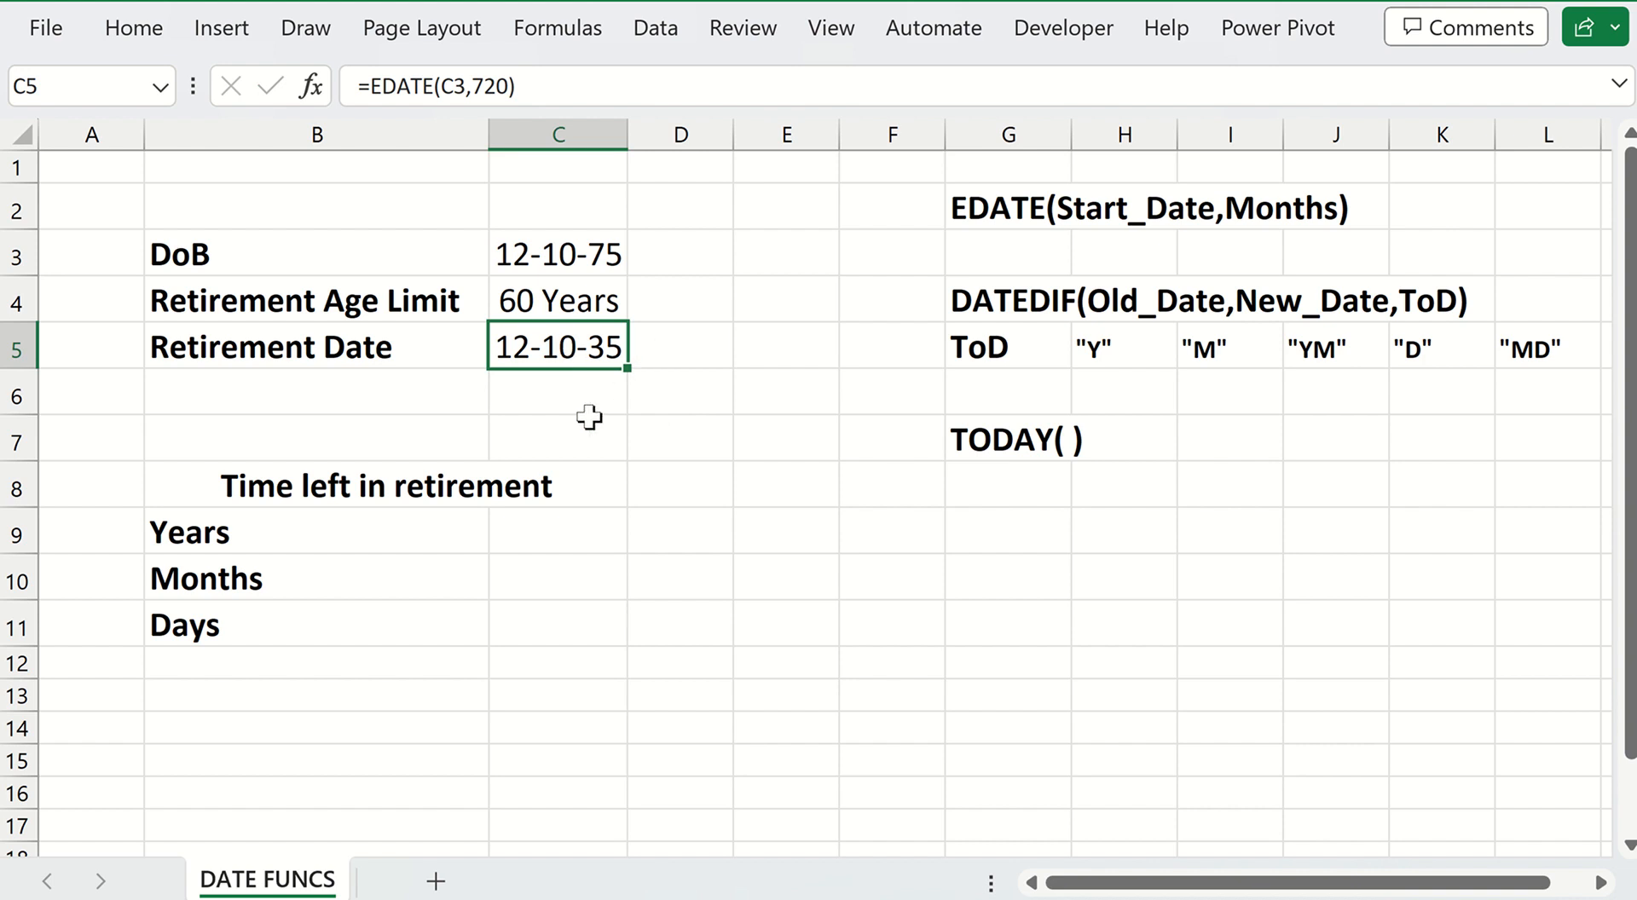
Enter the label "Cuurent Date" in cell B6 below the retirement date label
left_click(347, 391)
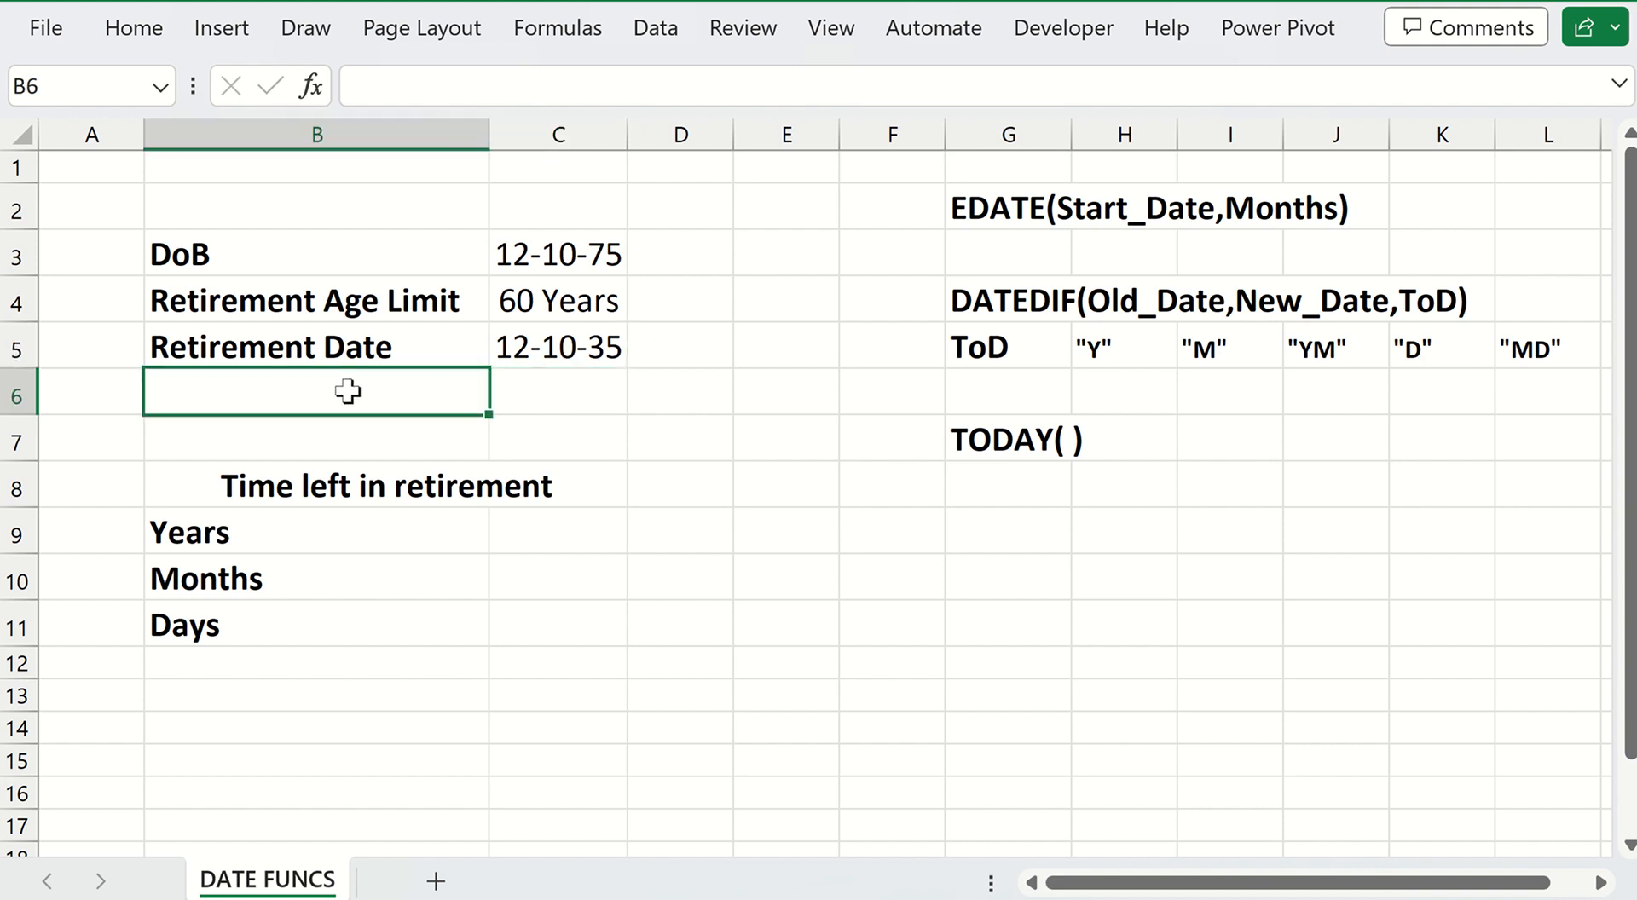
double_click(348, 392)
type("Cuurent D")
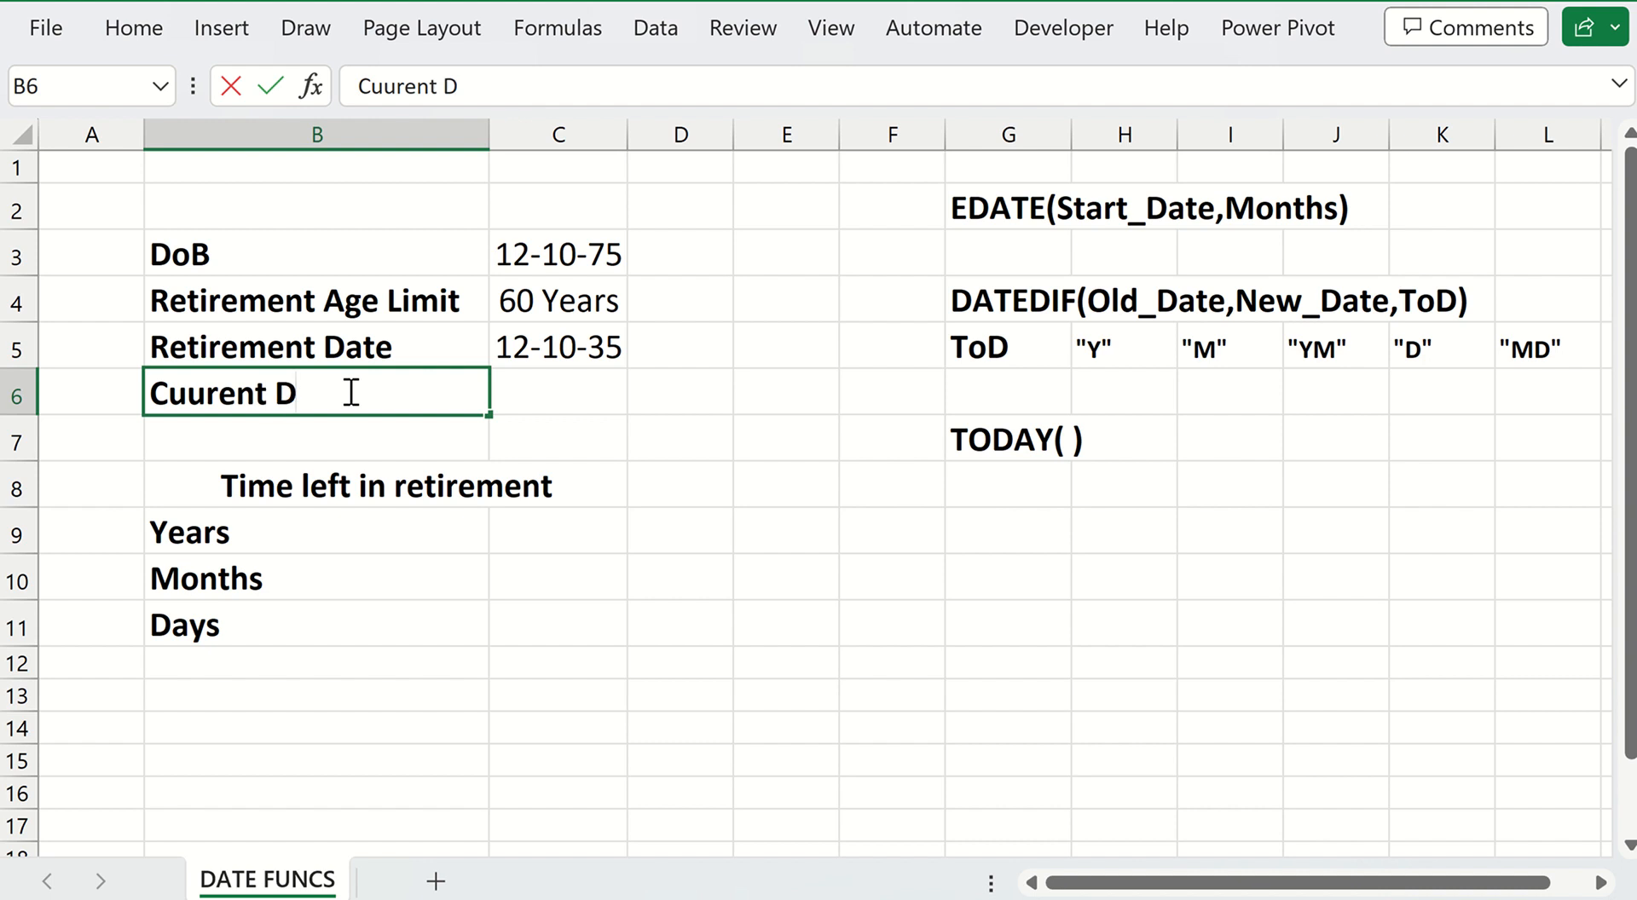
type("ate")
key("Tab")
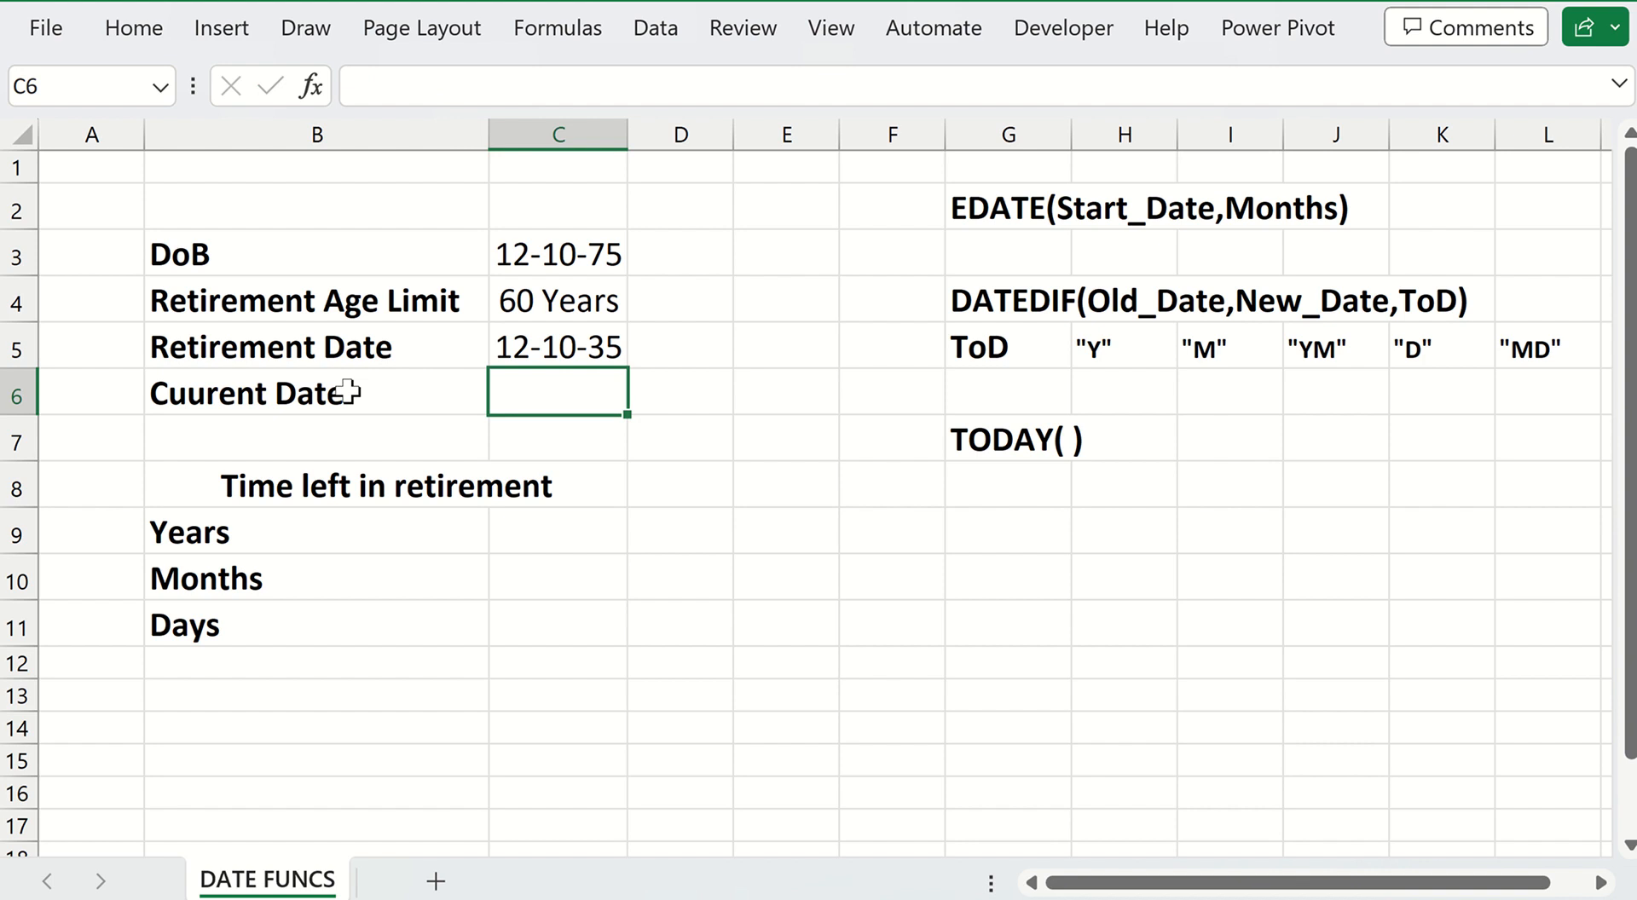
Enter the formula =TODAY() in C6 to return the current date
type("=")
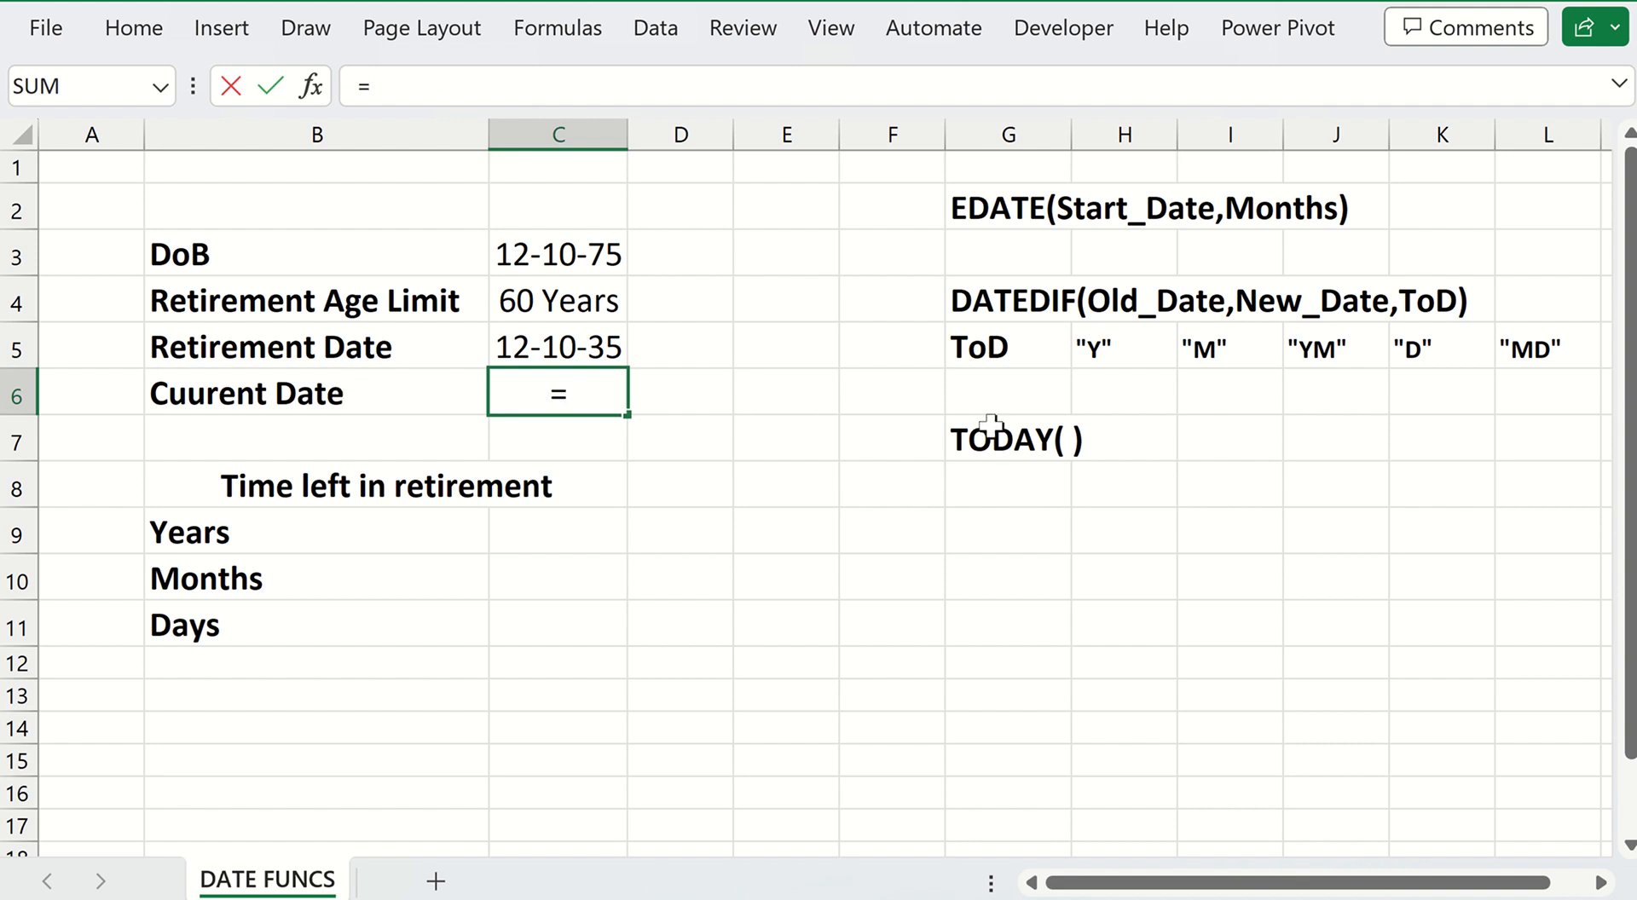
type("TOD")
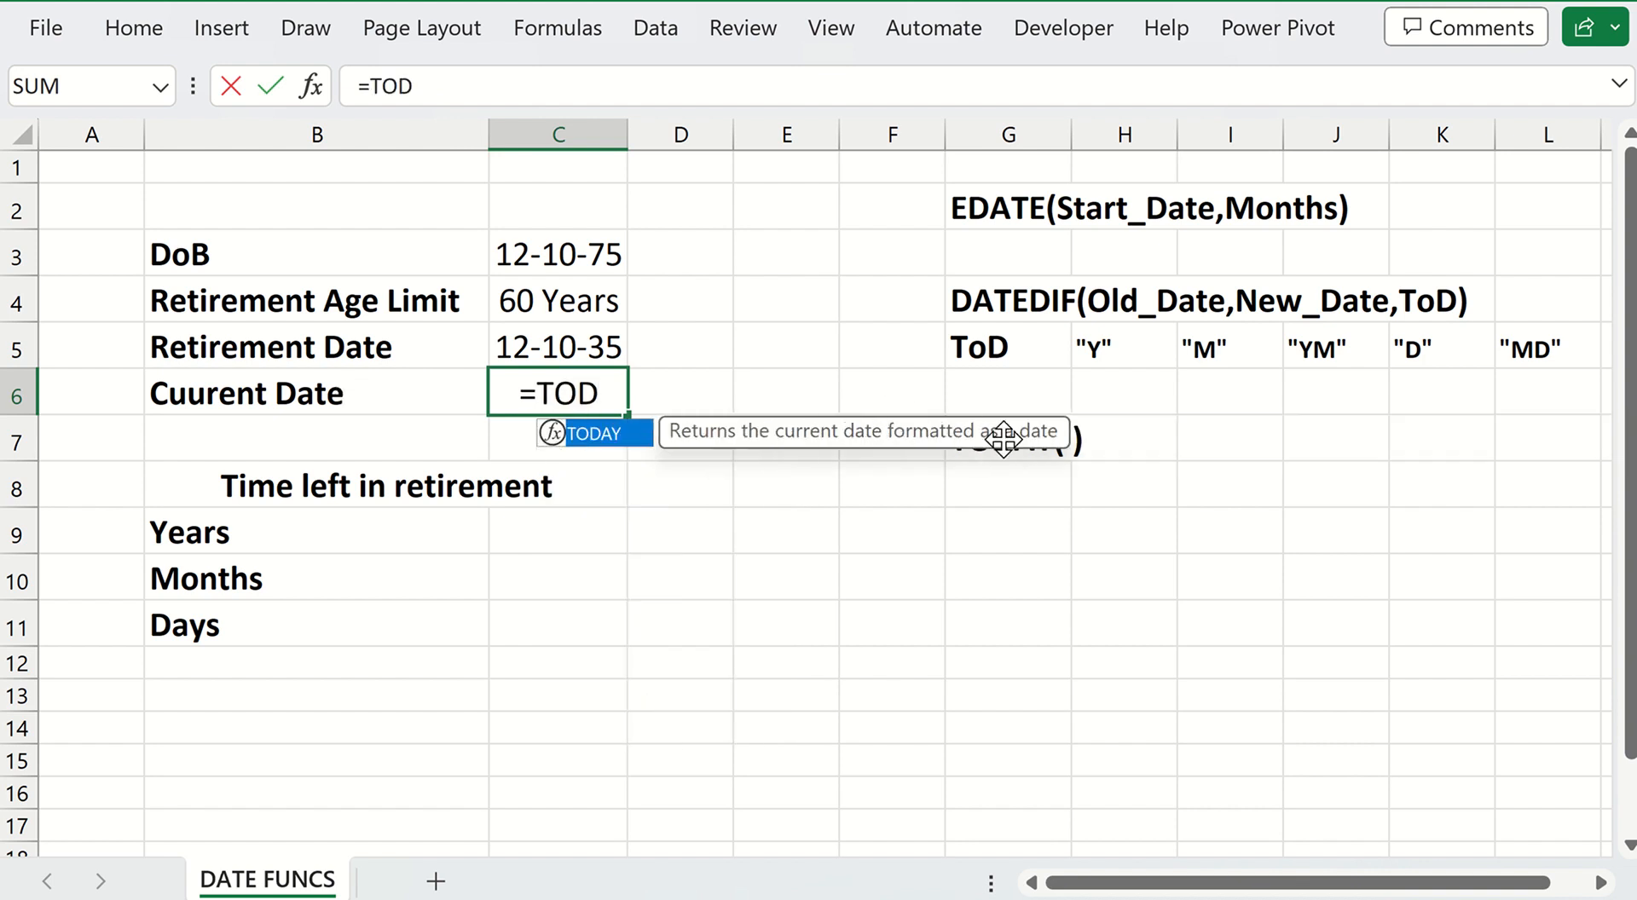
key("Tab")
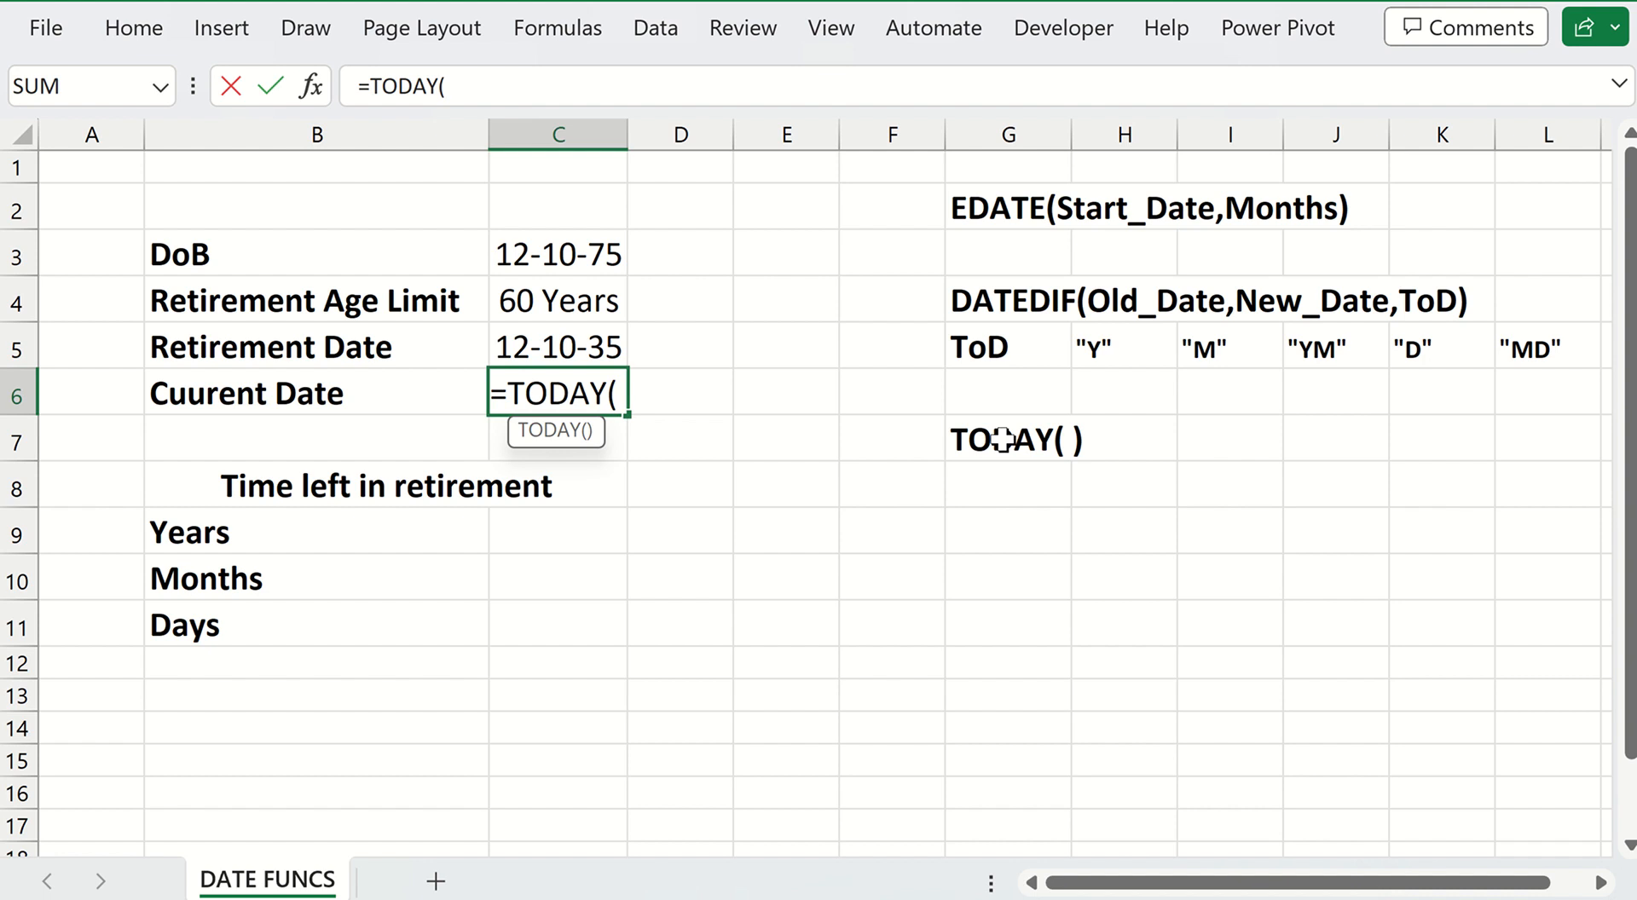
type(")")
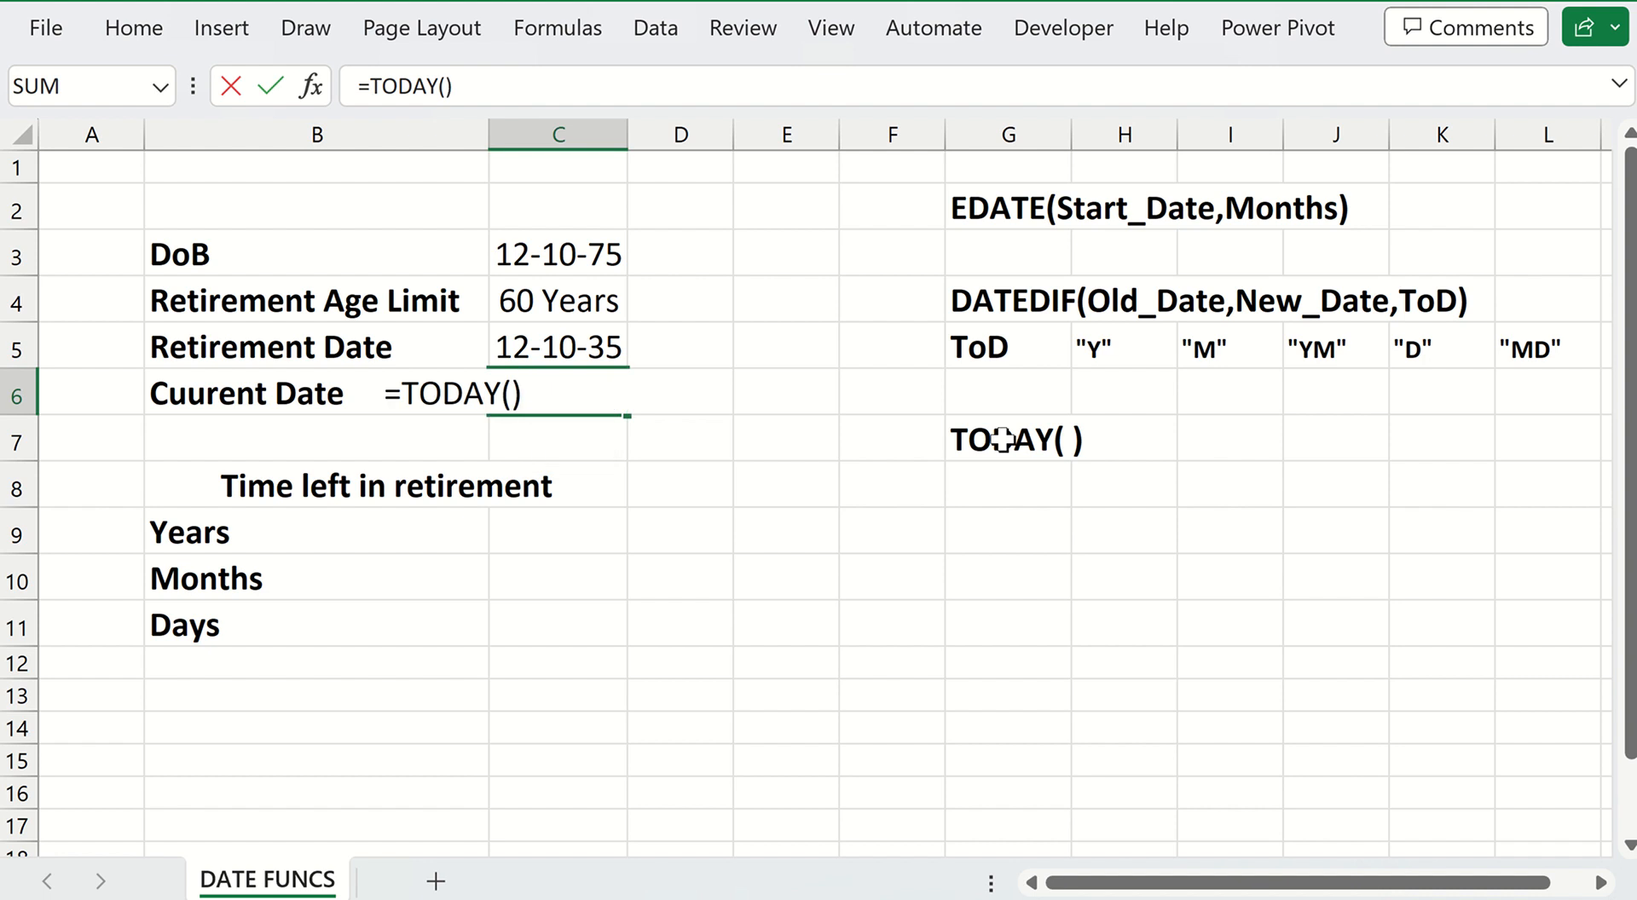
key("Return")
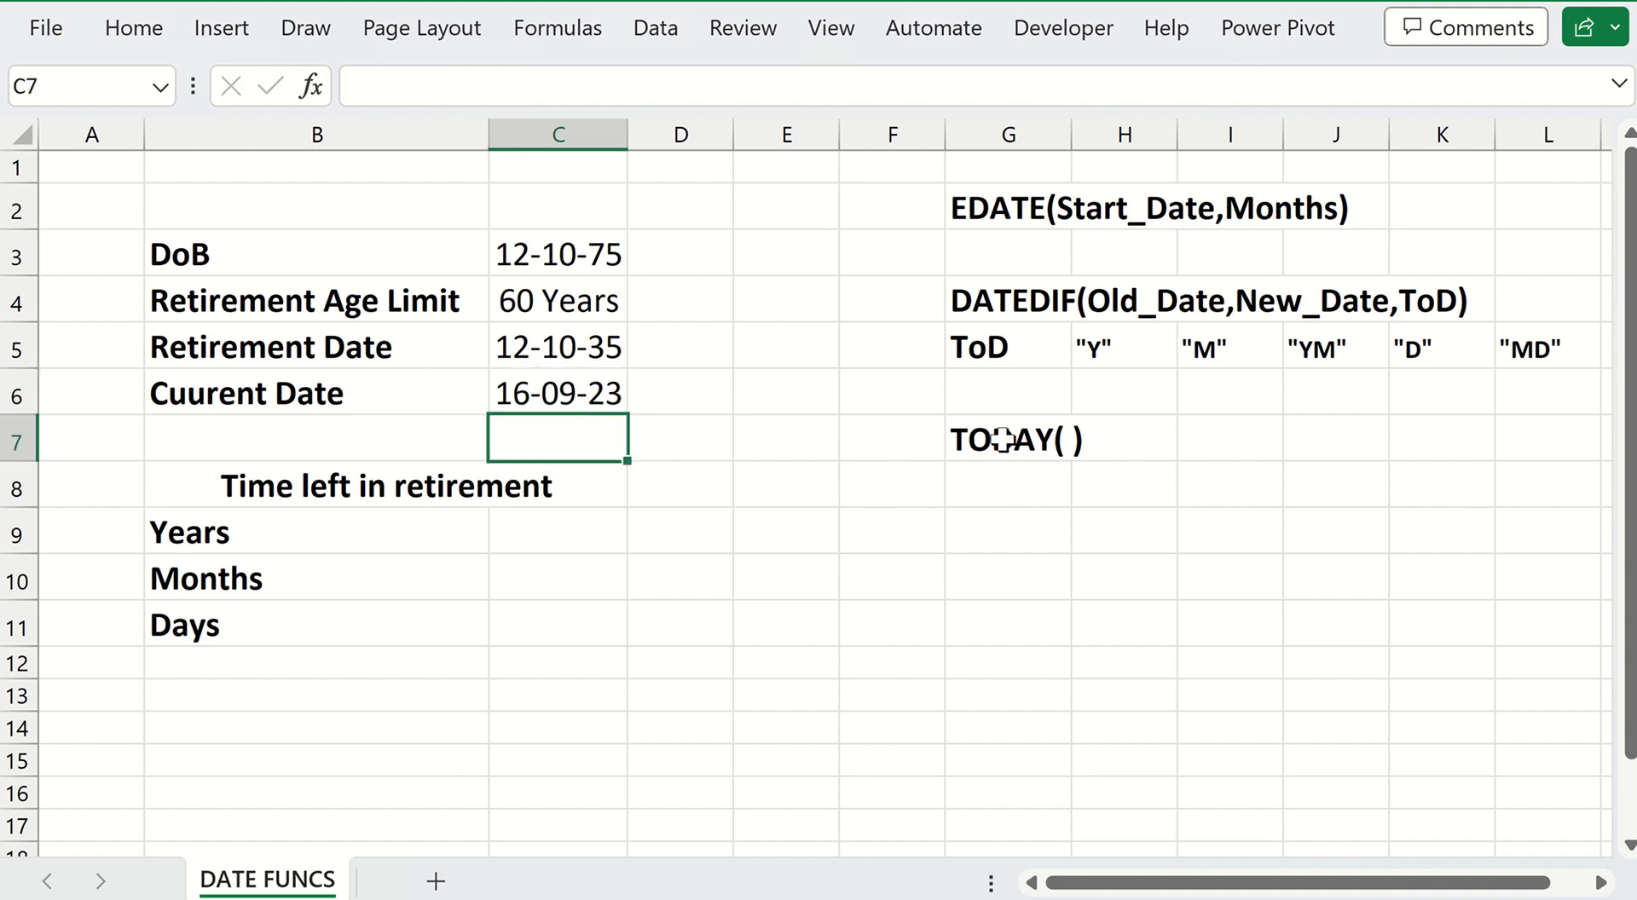
key("Up")
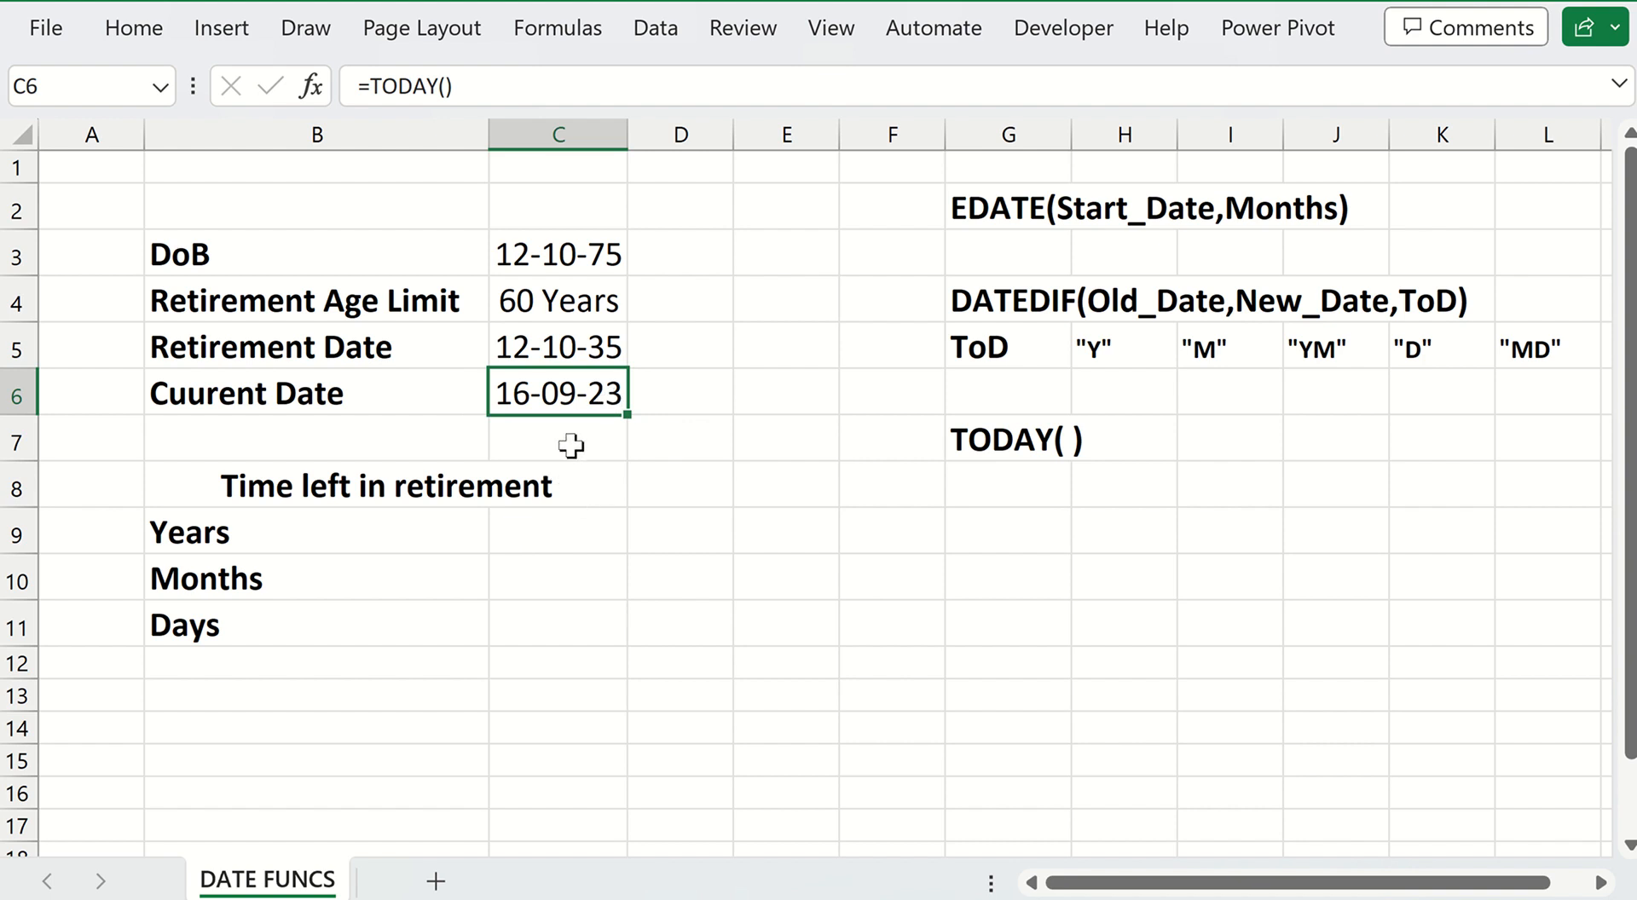
double_click(590, 393)
key("Return")
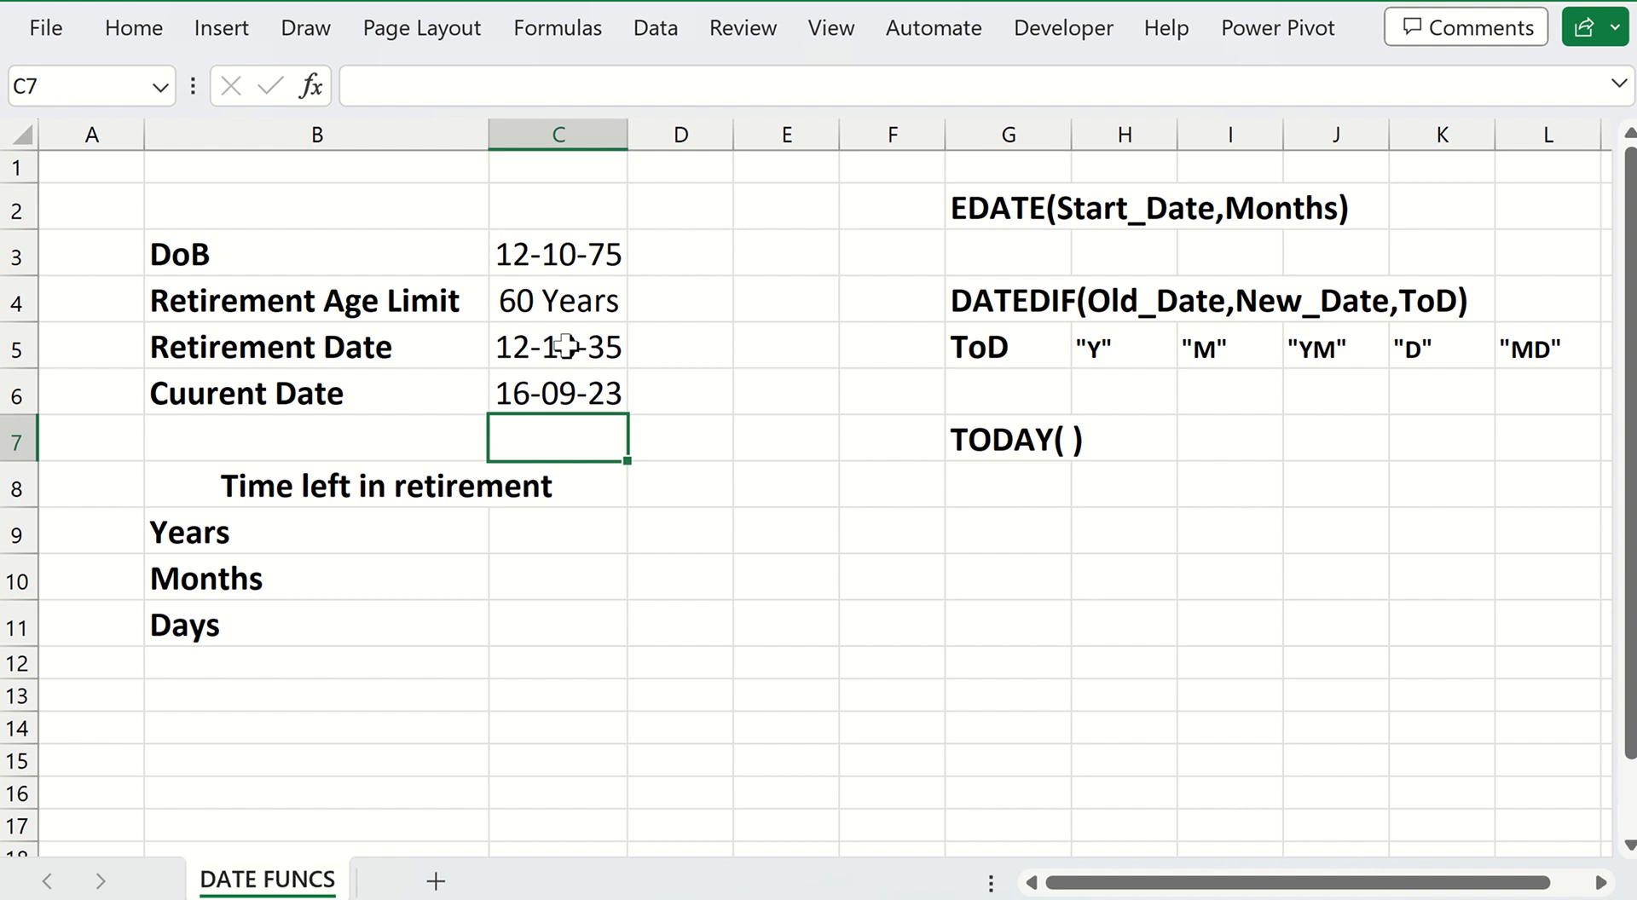
left_click(542, 392)
left_click(556, 356)
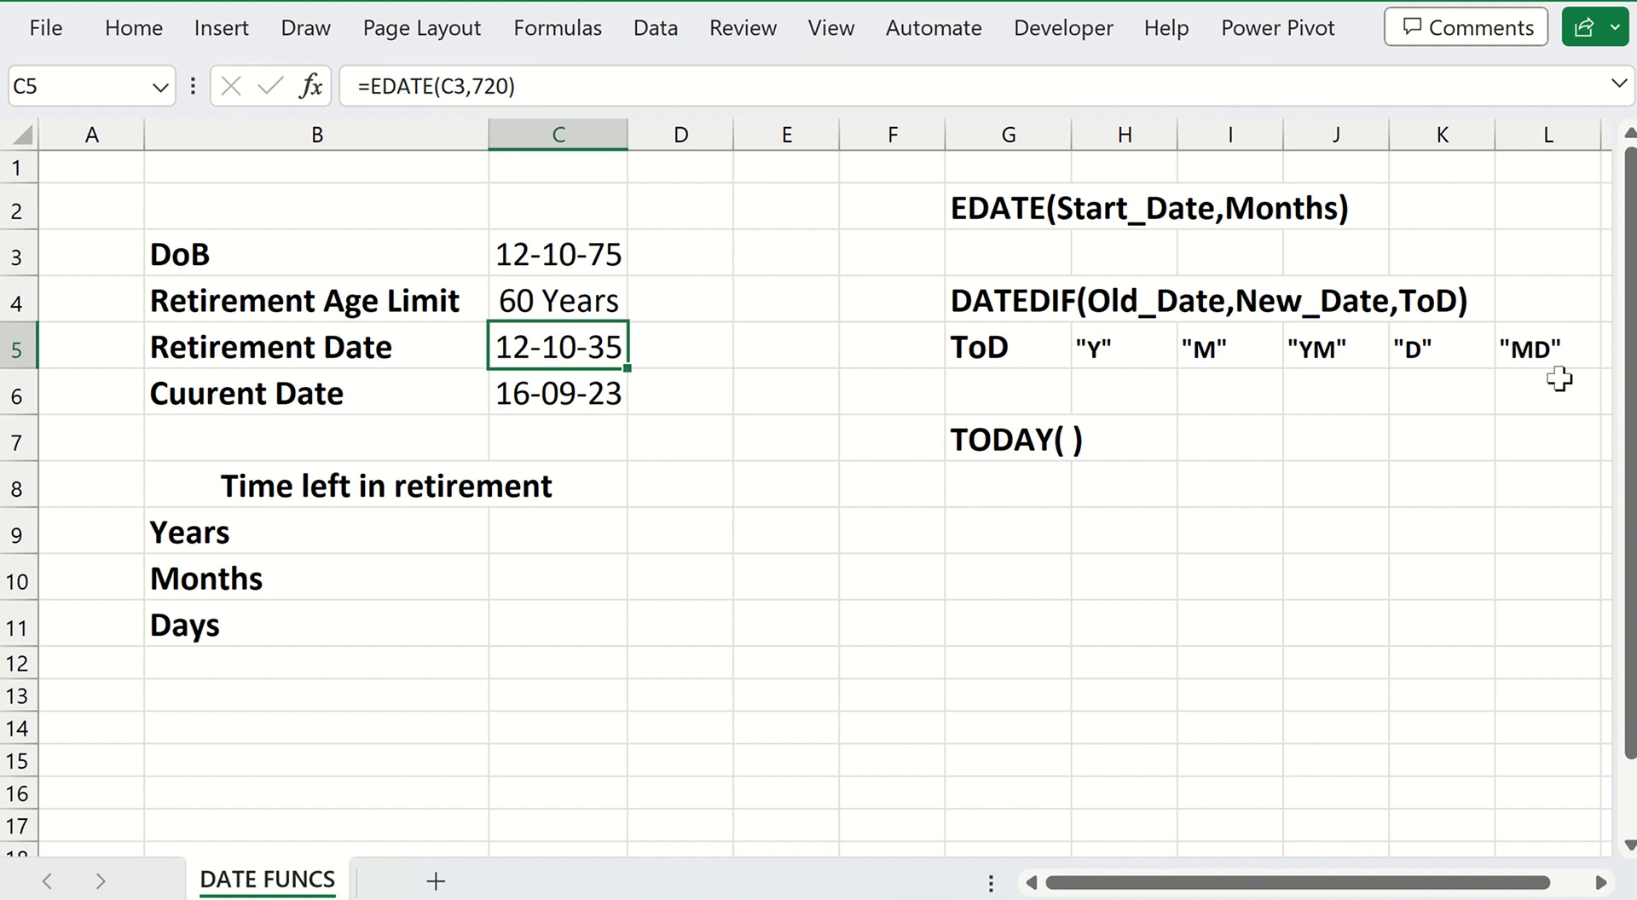
Write a DATEDIF formula in the Years cell C9 using current date C6, retirement date C5 and unit "Y"
left_click(562, 538)
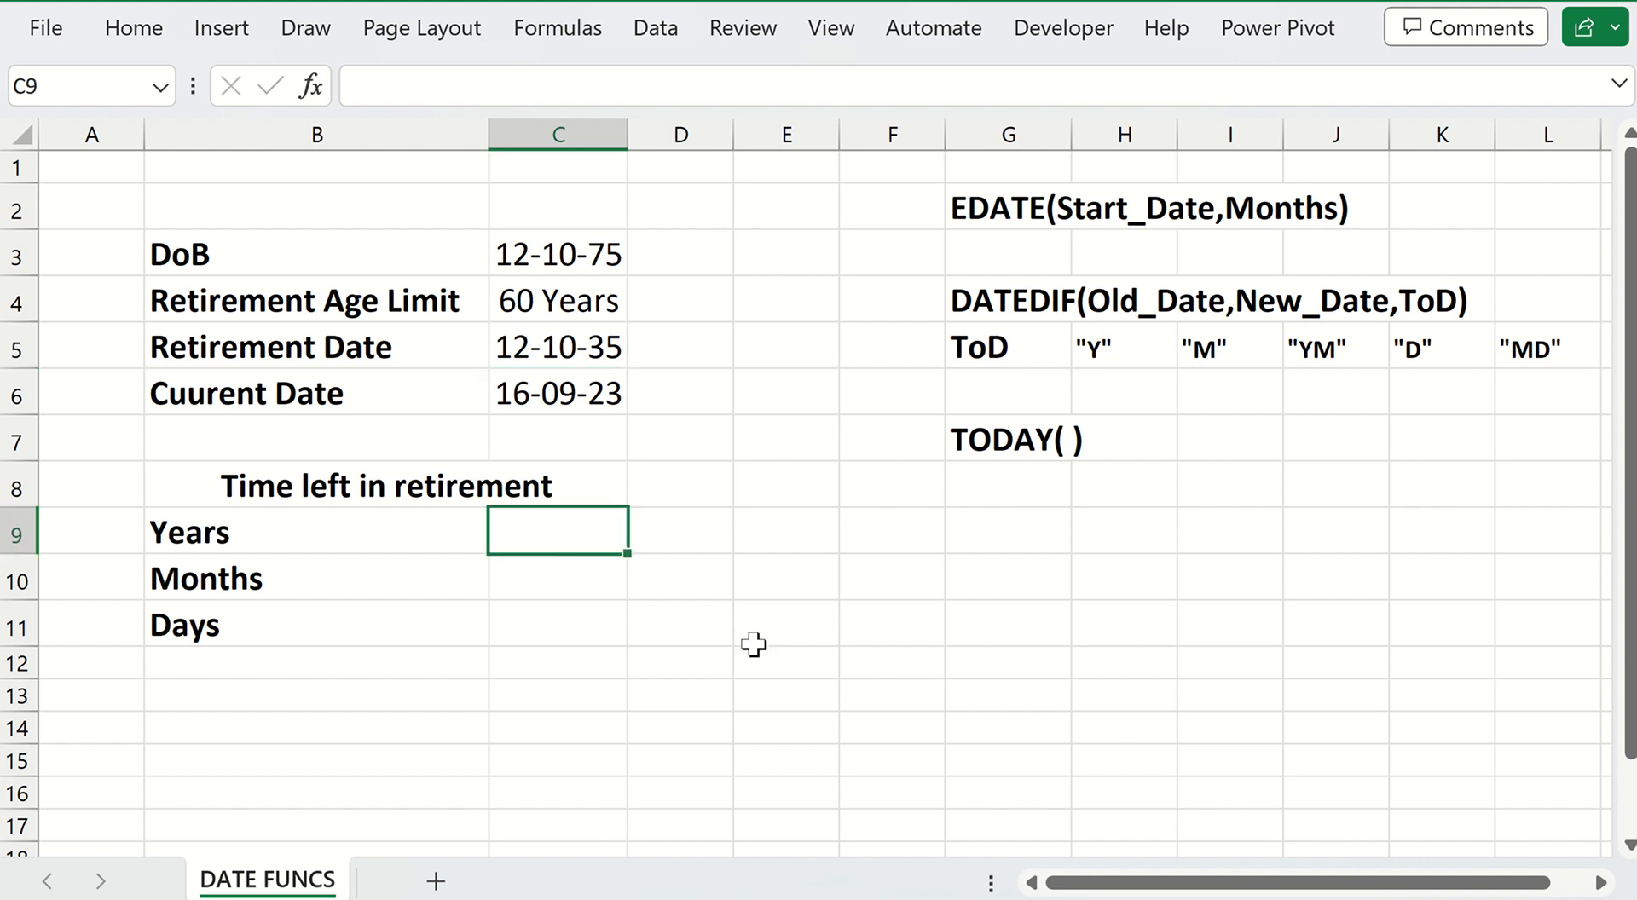
type("=DATE")
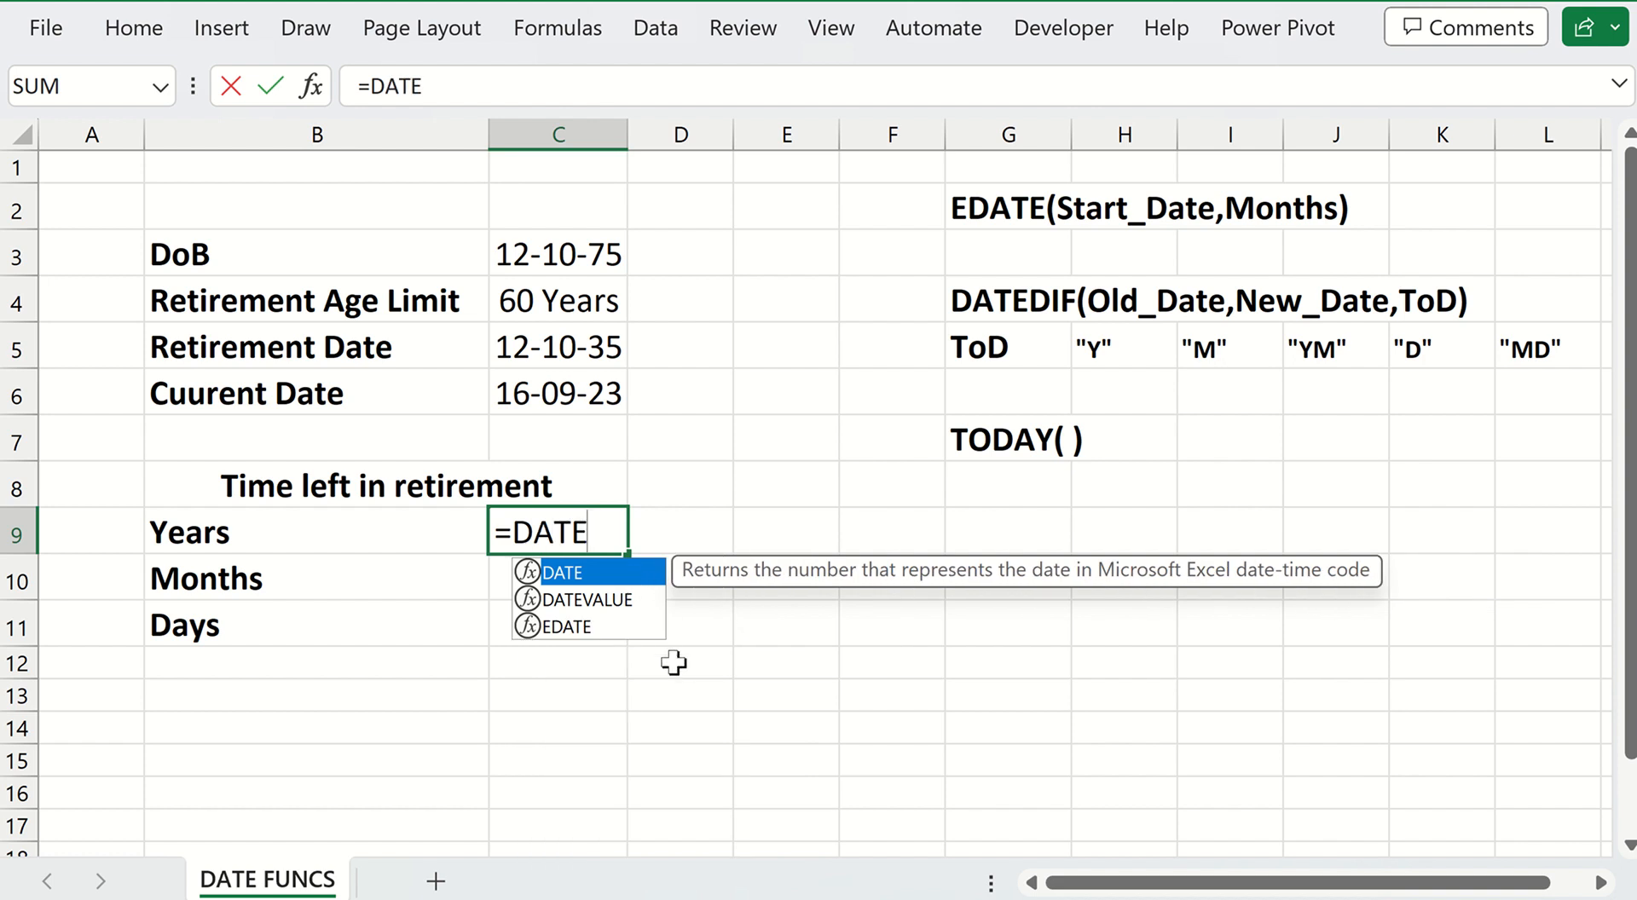
type("DIF")
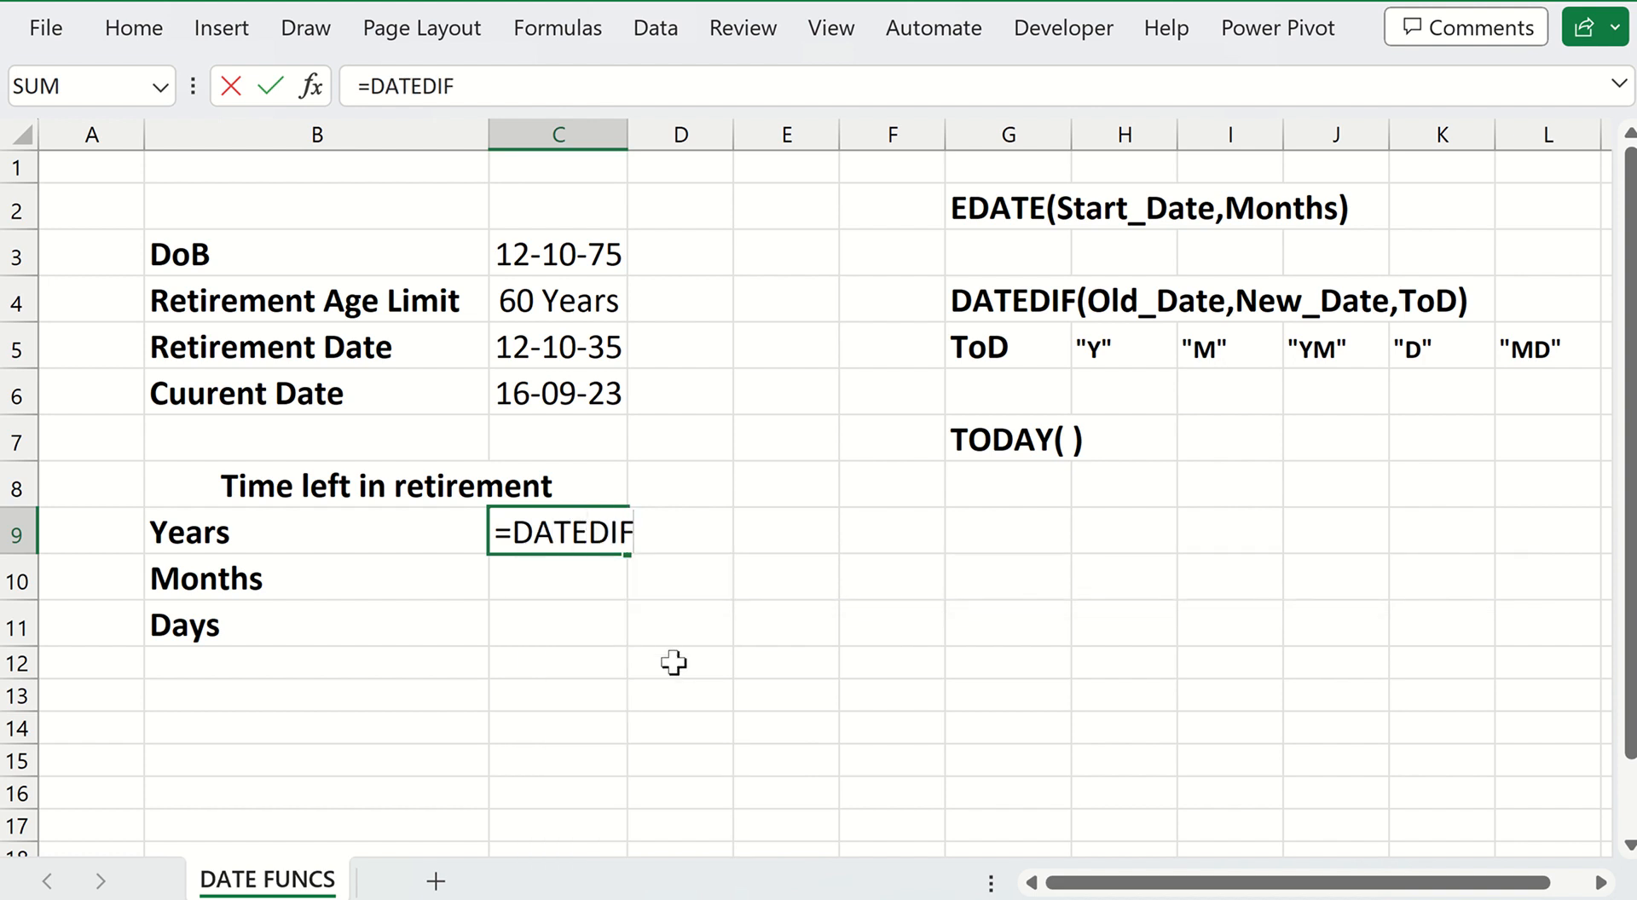
type("(")
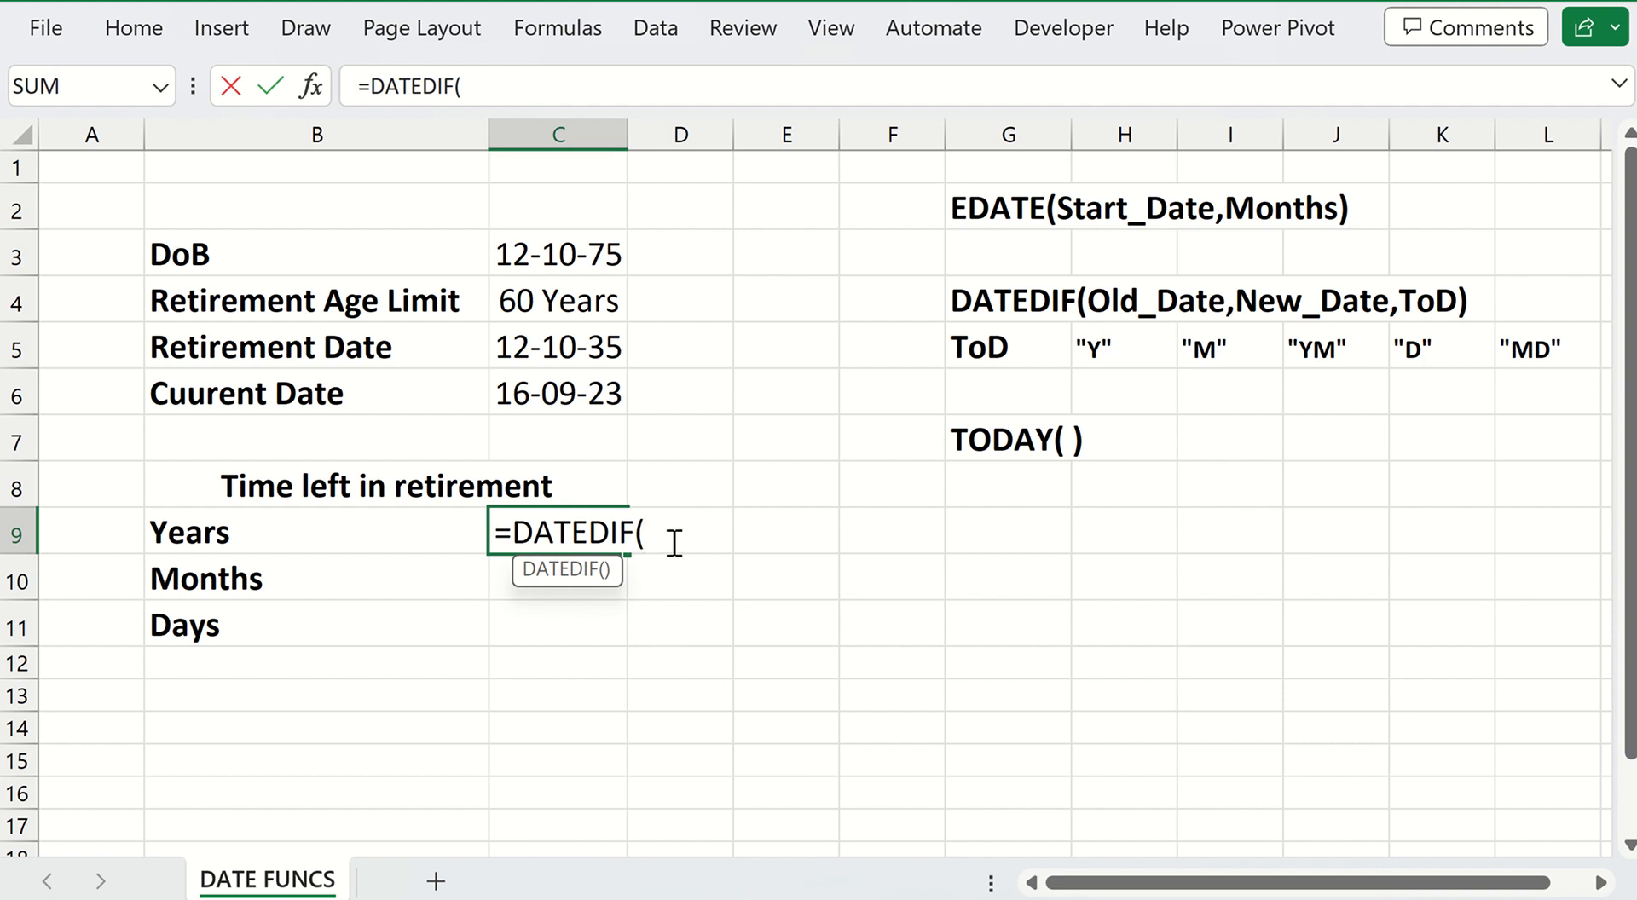
left_click(521, 394)
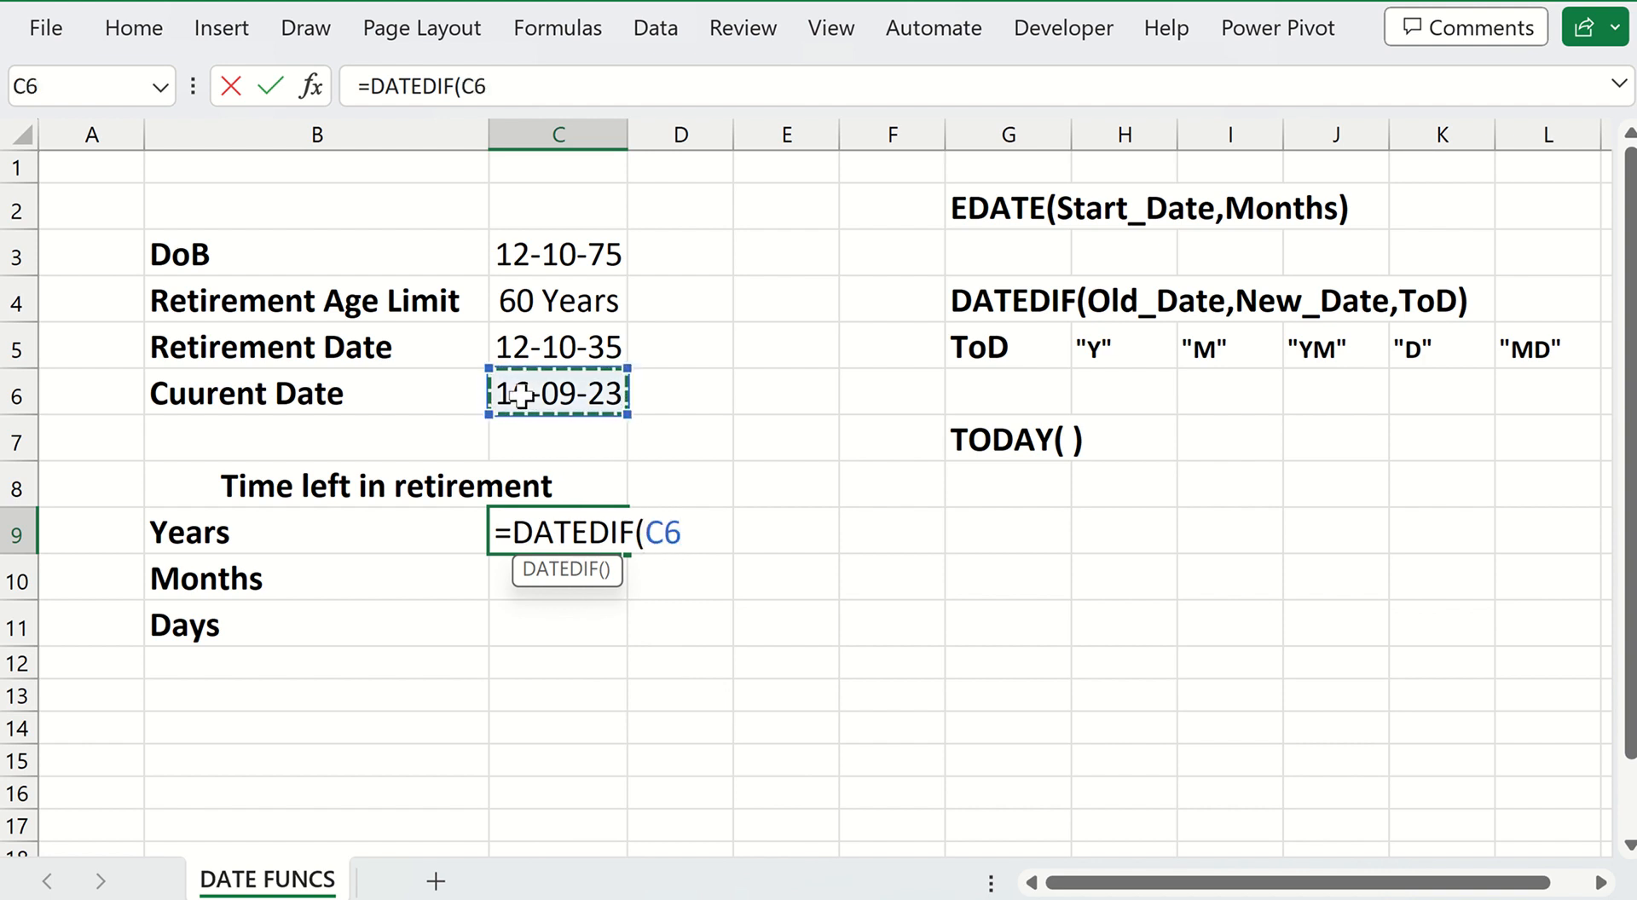
type(",")
left_click(554, 347)
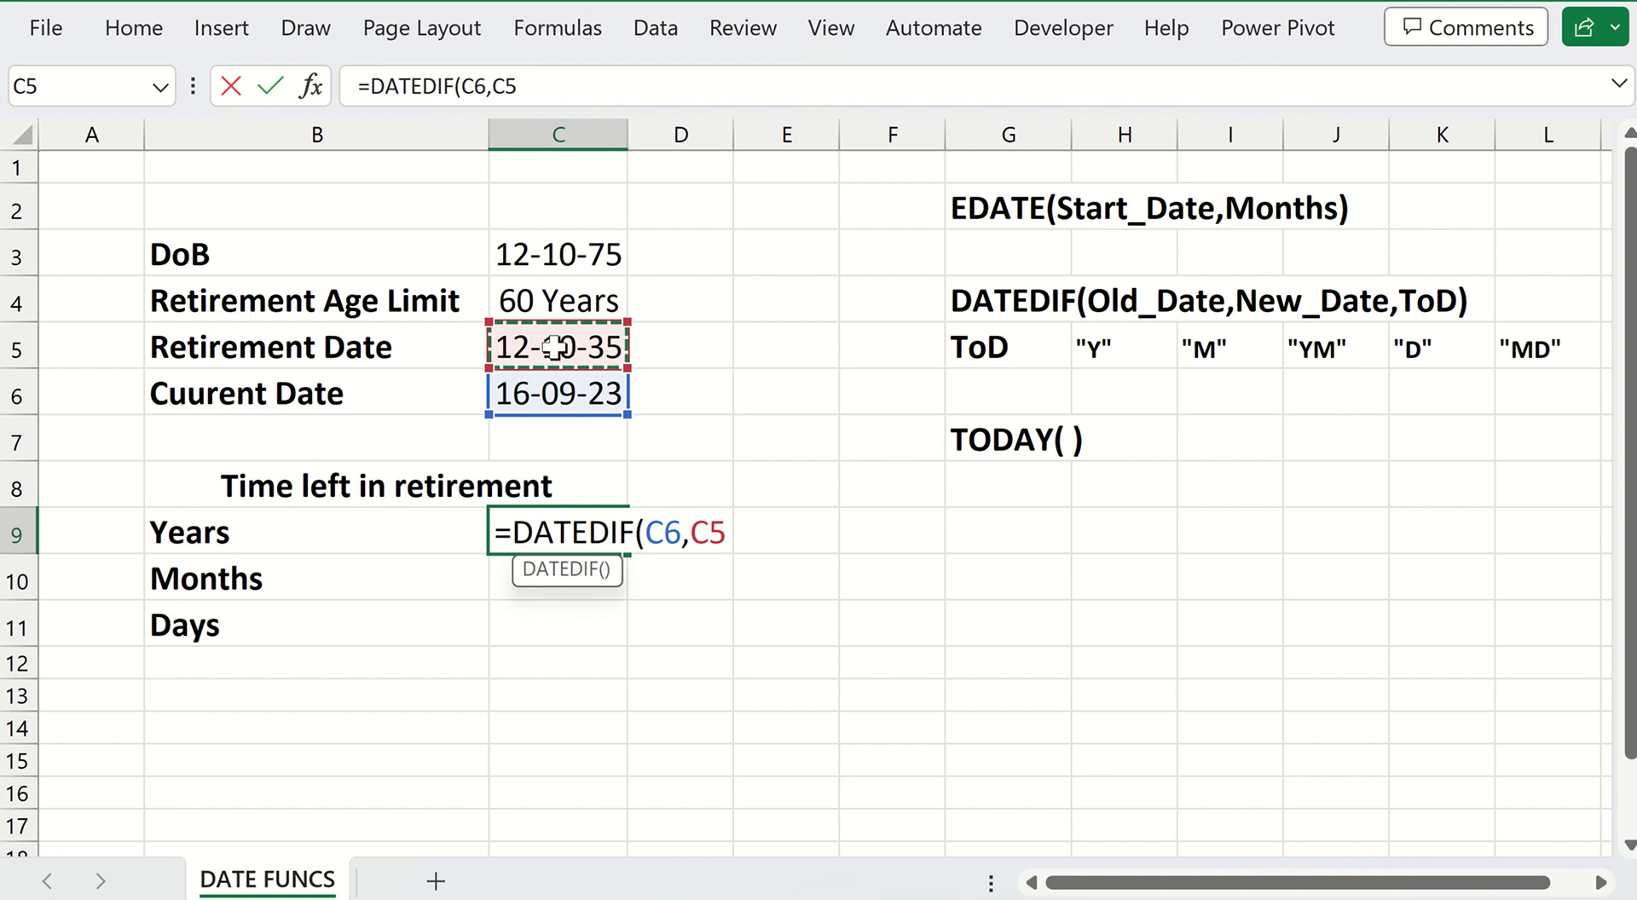
type(".\"Y\"")
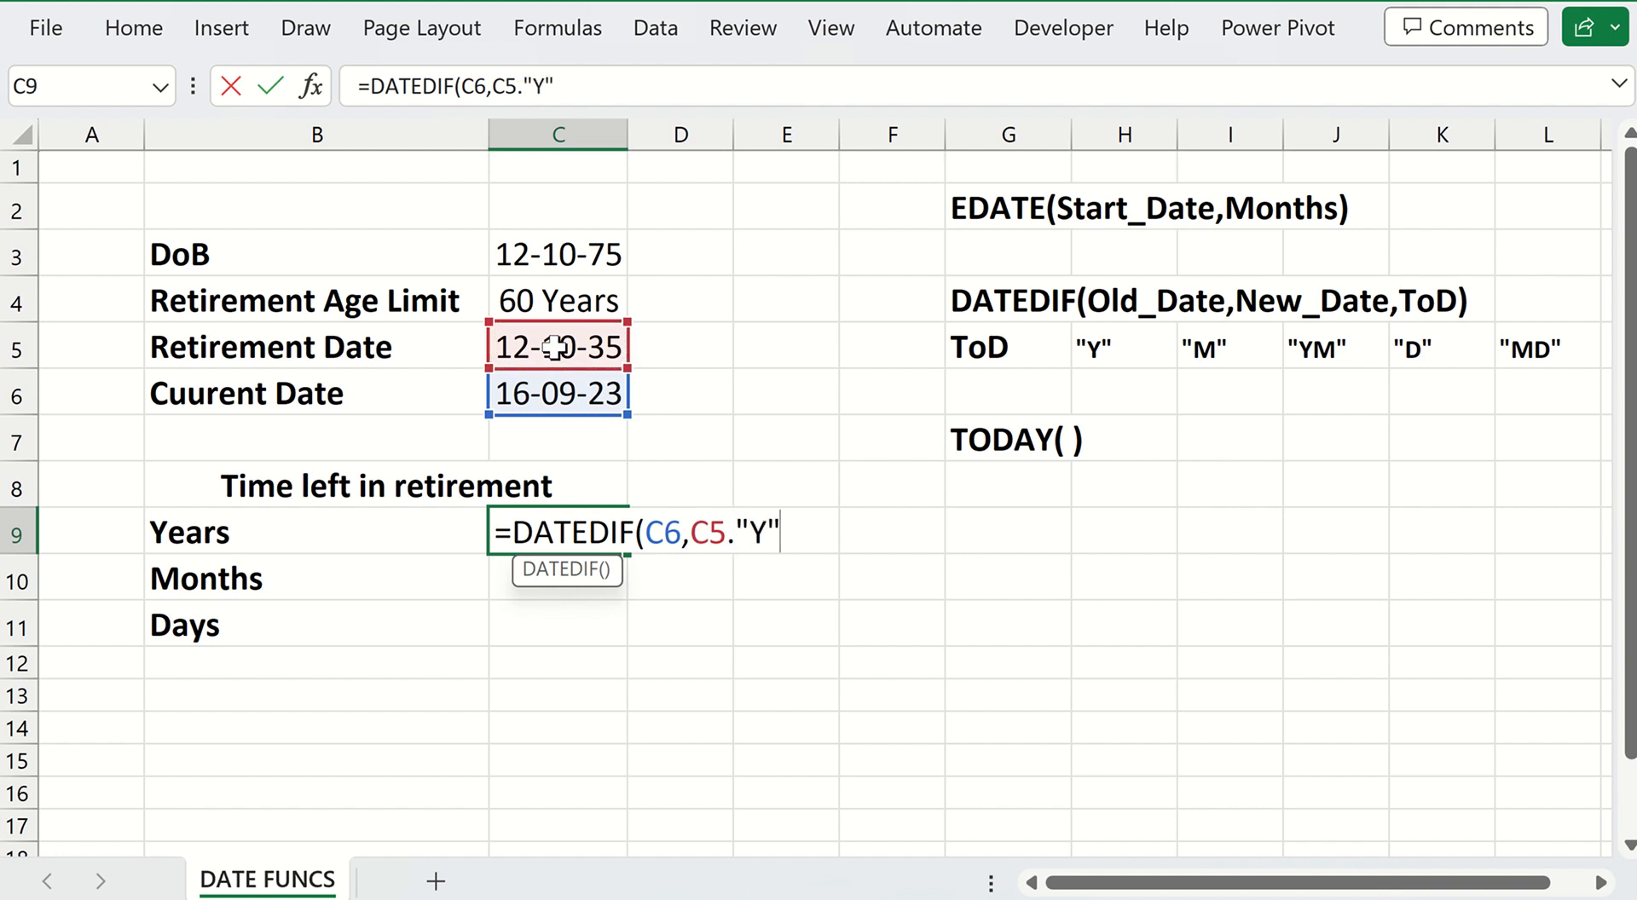
type(")")
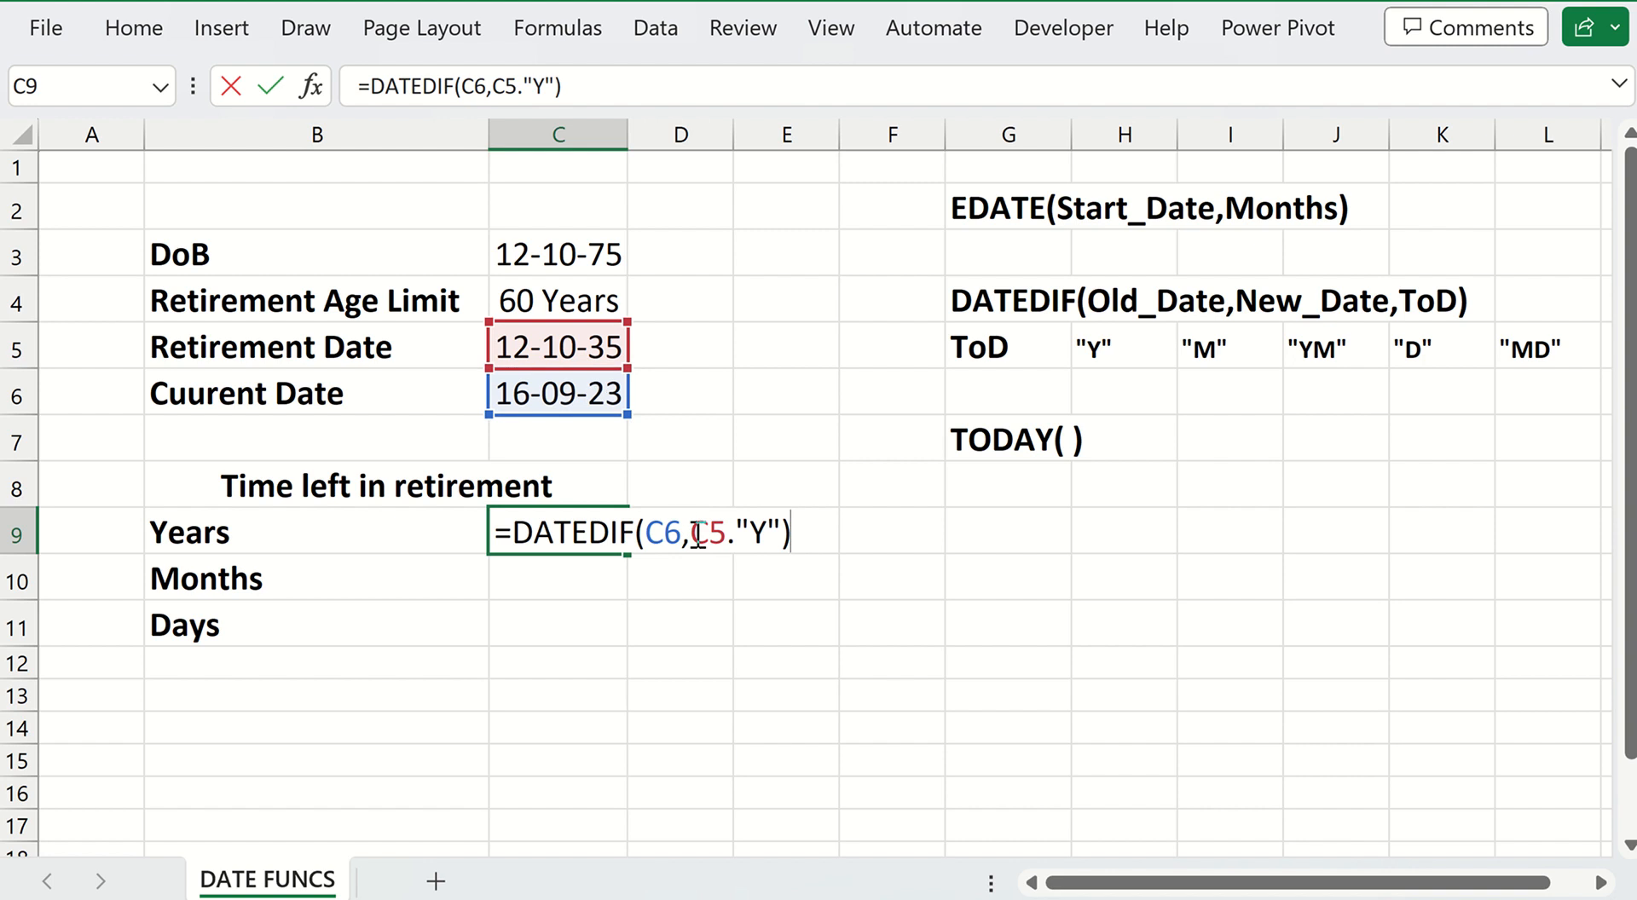
Replace the period before "Y" with a comma so that C9 contains =DATEDIF(C6,C5,"Y")
double_click(733, 544)
left_click(733, 543)
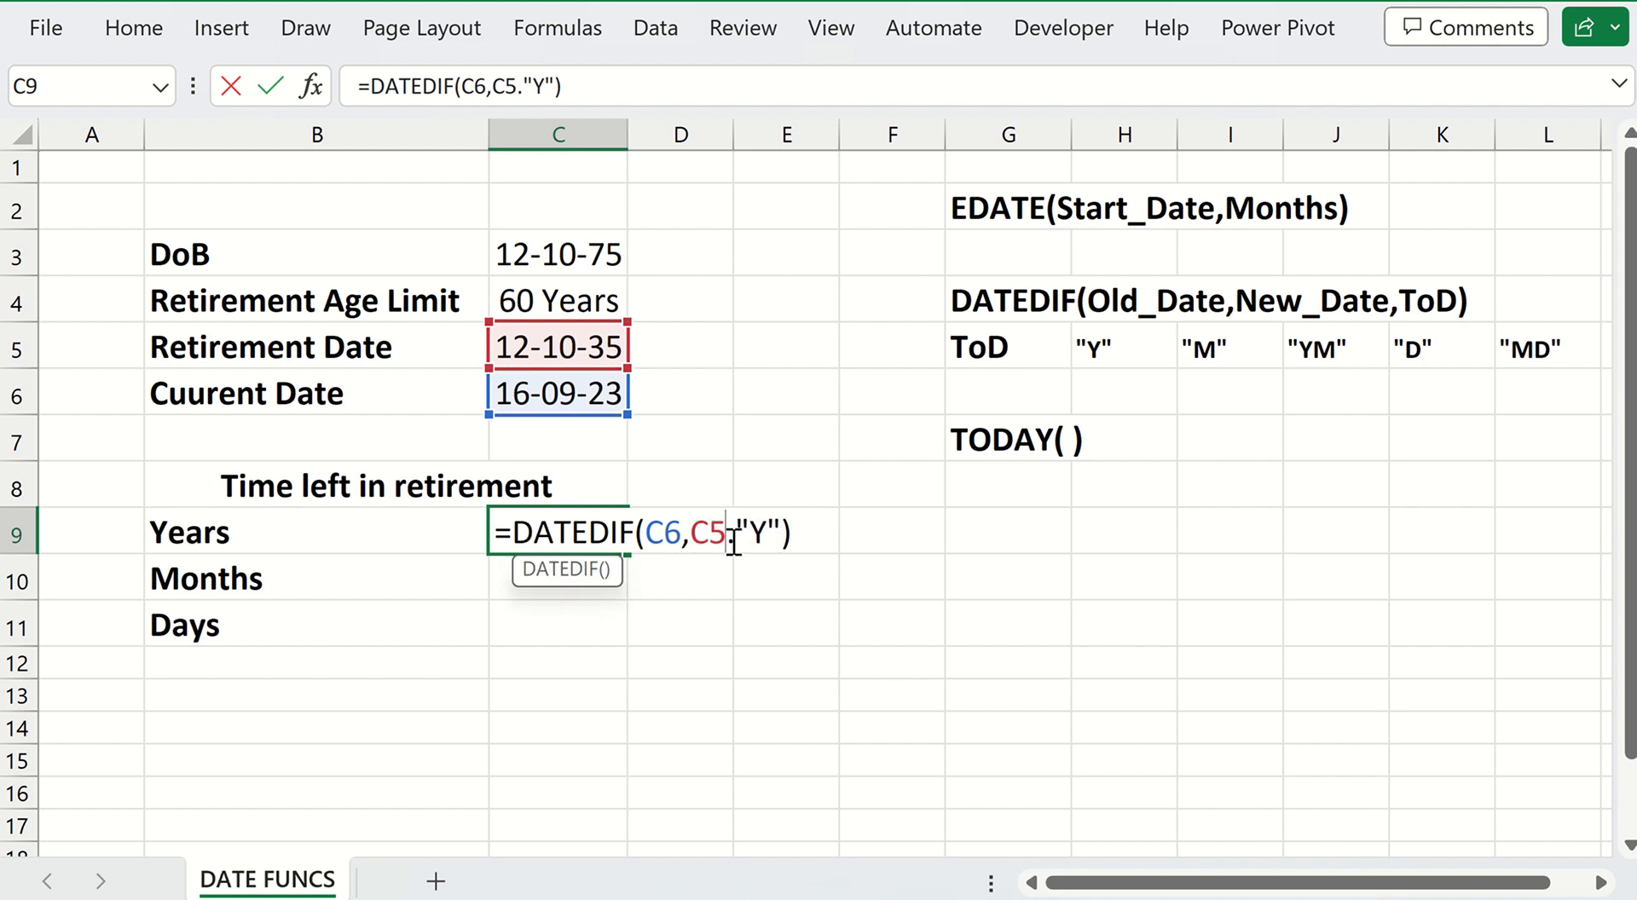
key("Delete")
type(",")
key("Return")
key("Up")
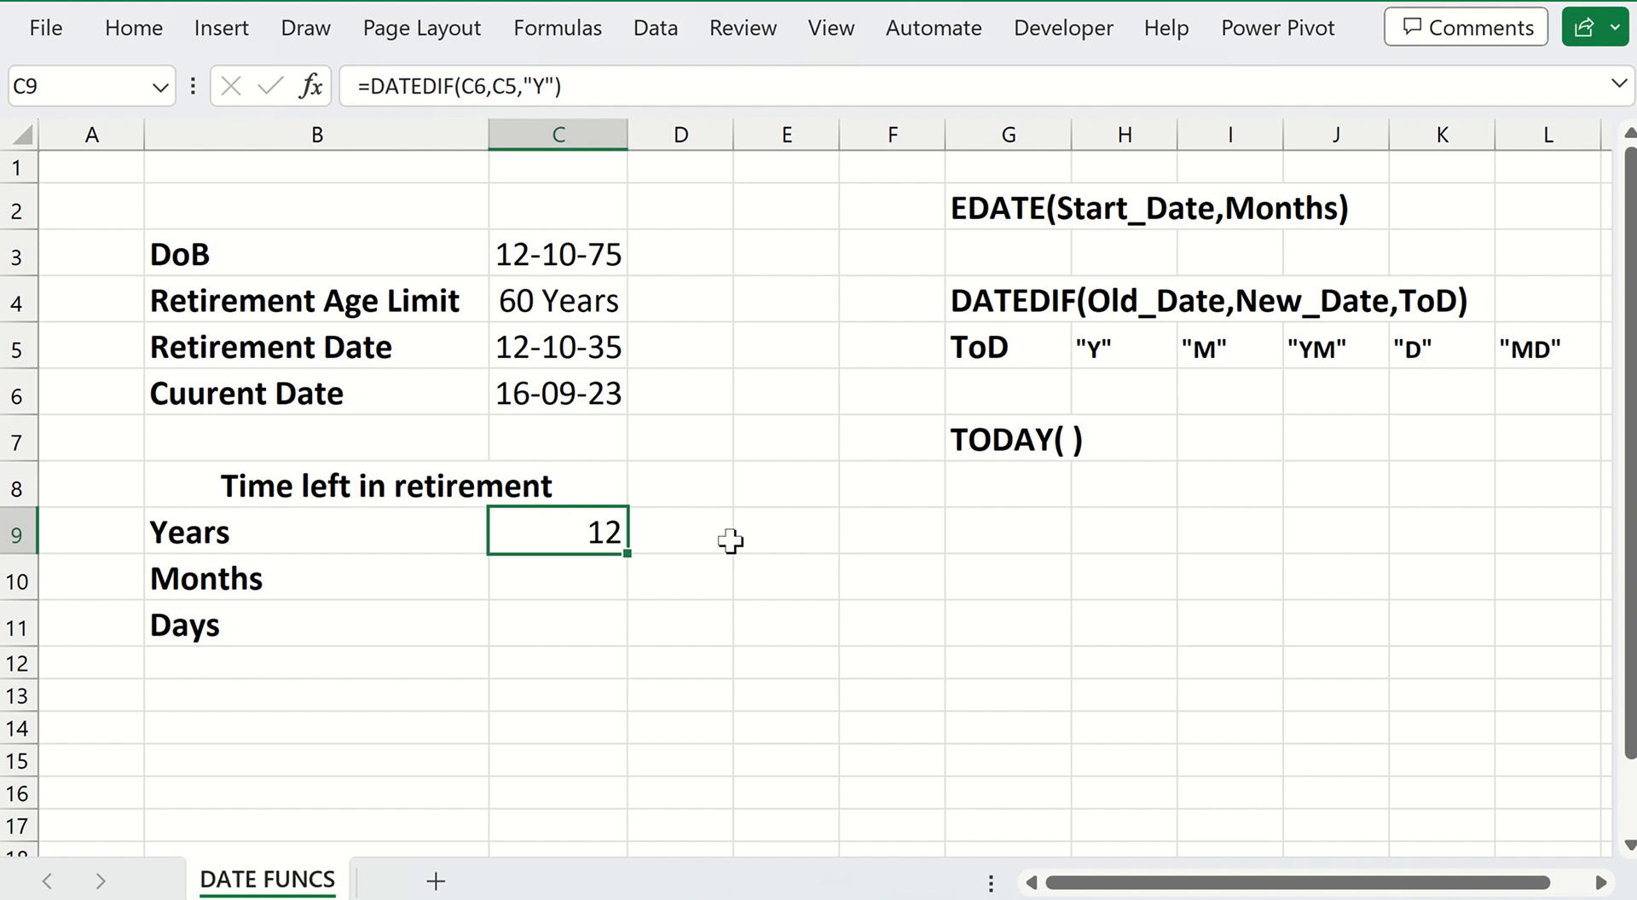
Calculate the remaining months beyond full years in C10 with =DATEDIF(C6,C5,"YM")
key("Down")
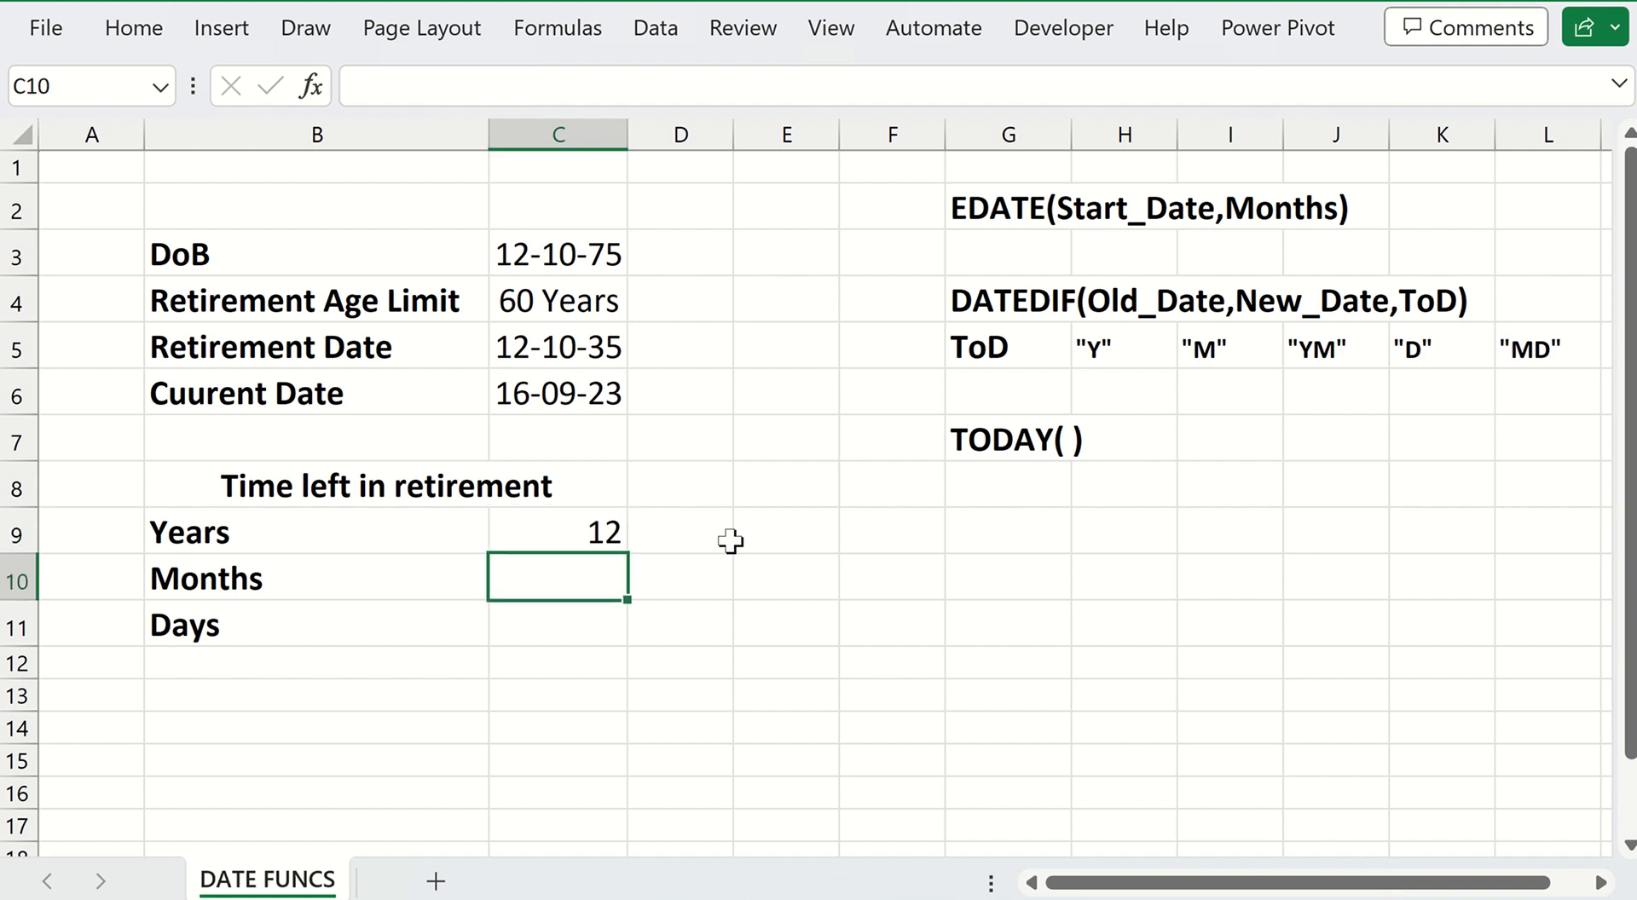
type("=DATEDIF")
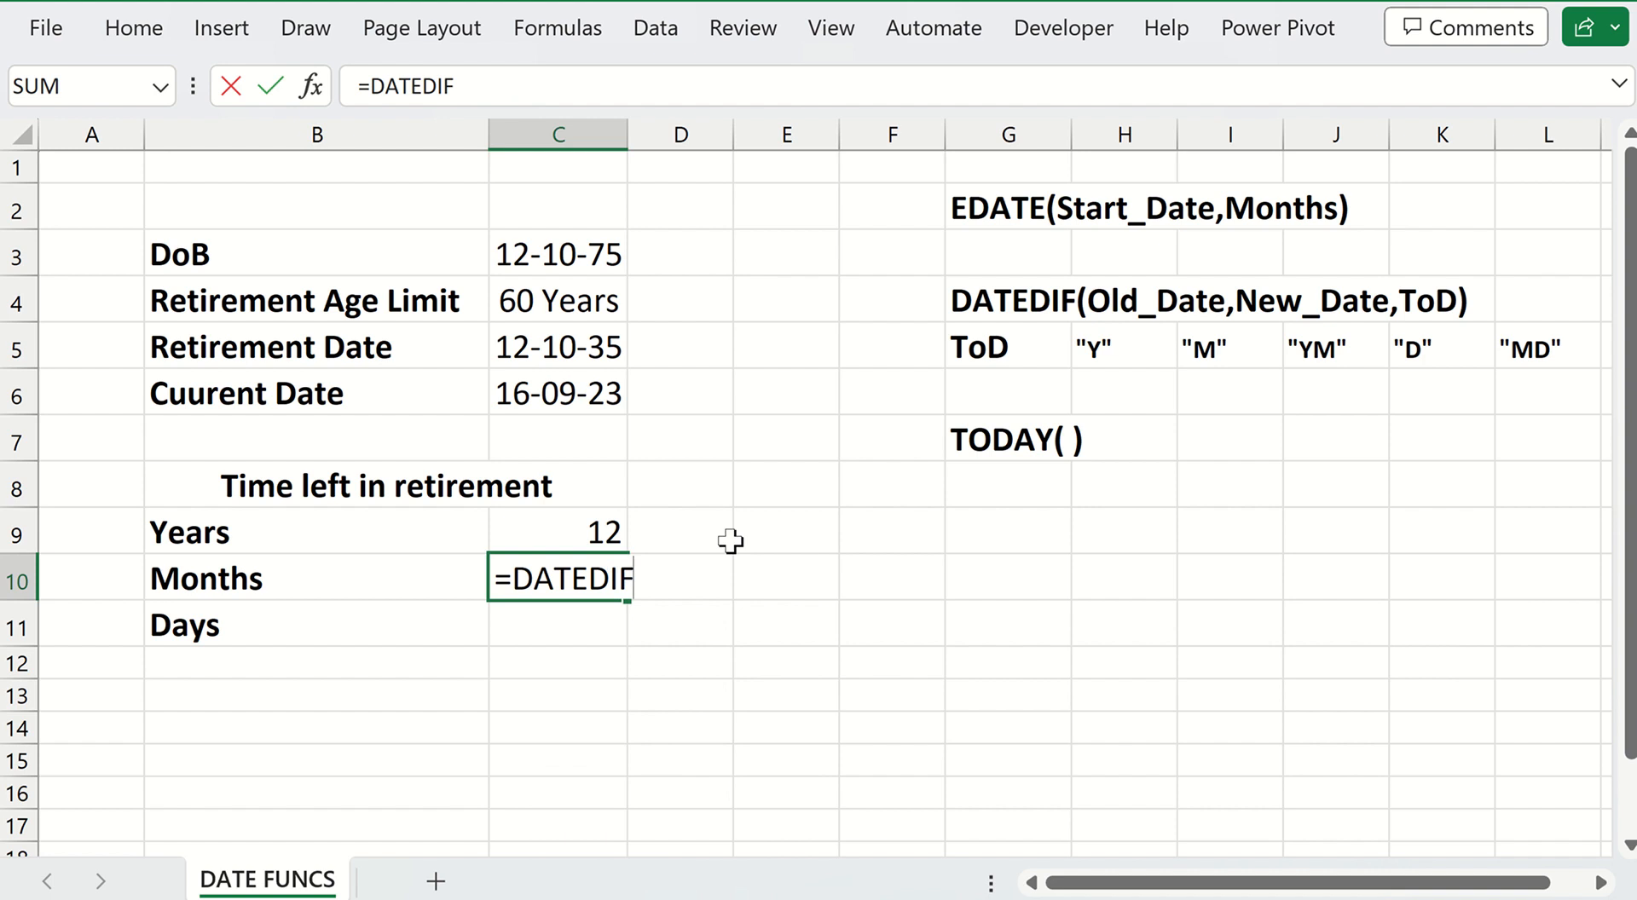
type("(")
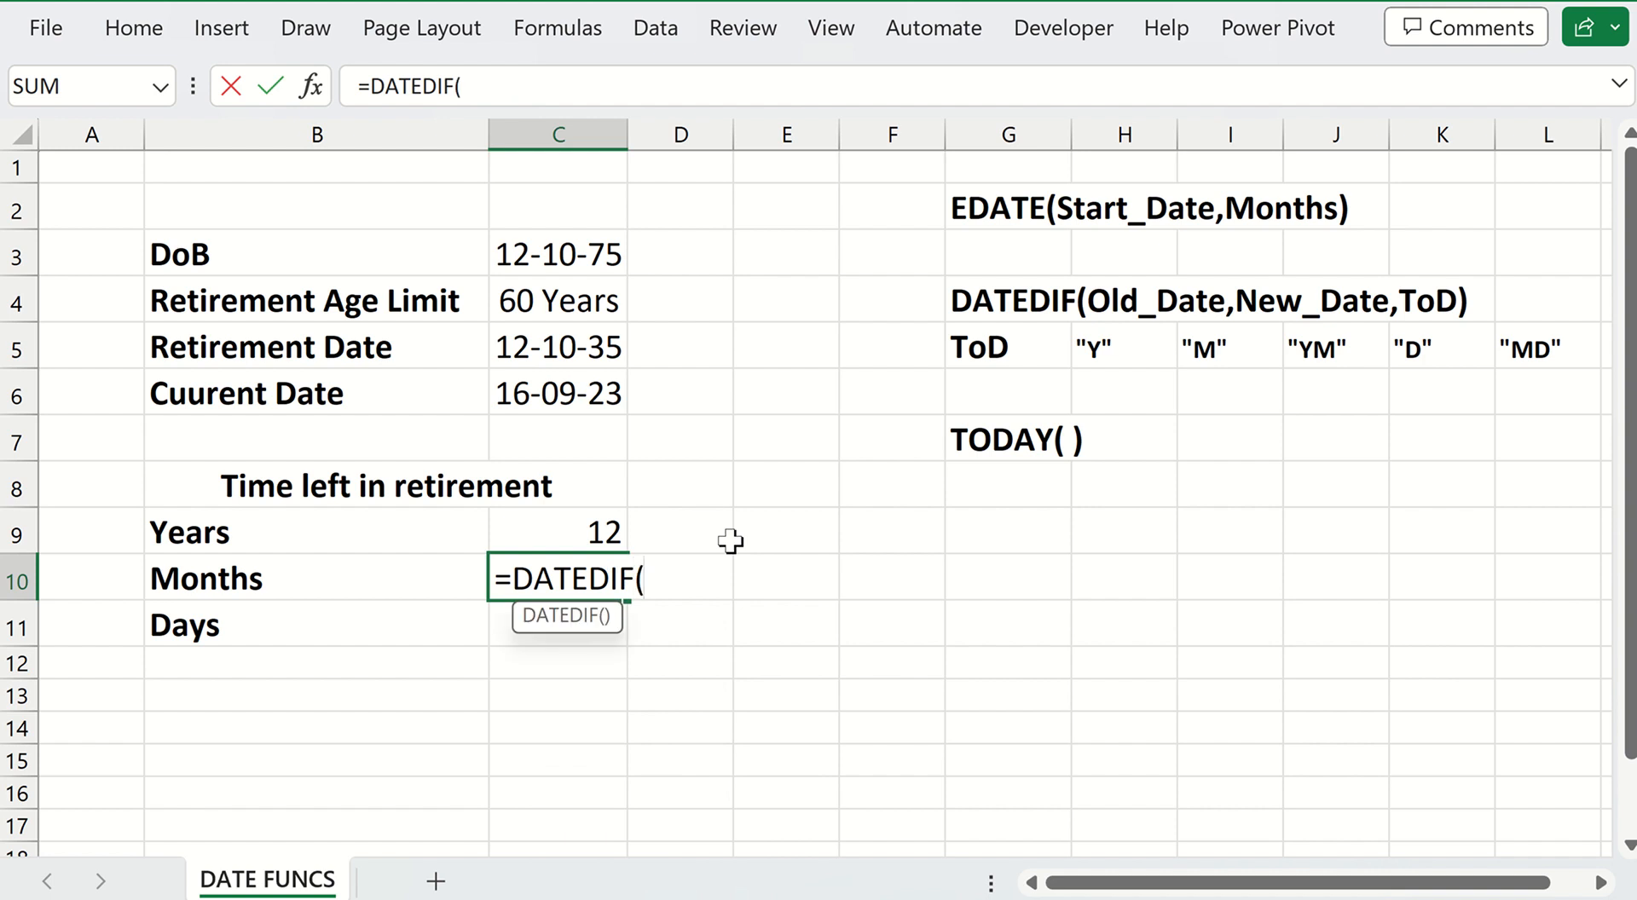
left_click(535, 388)
type(",")
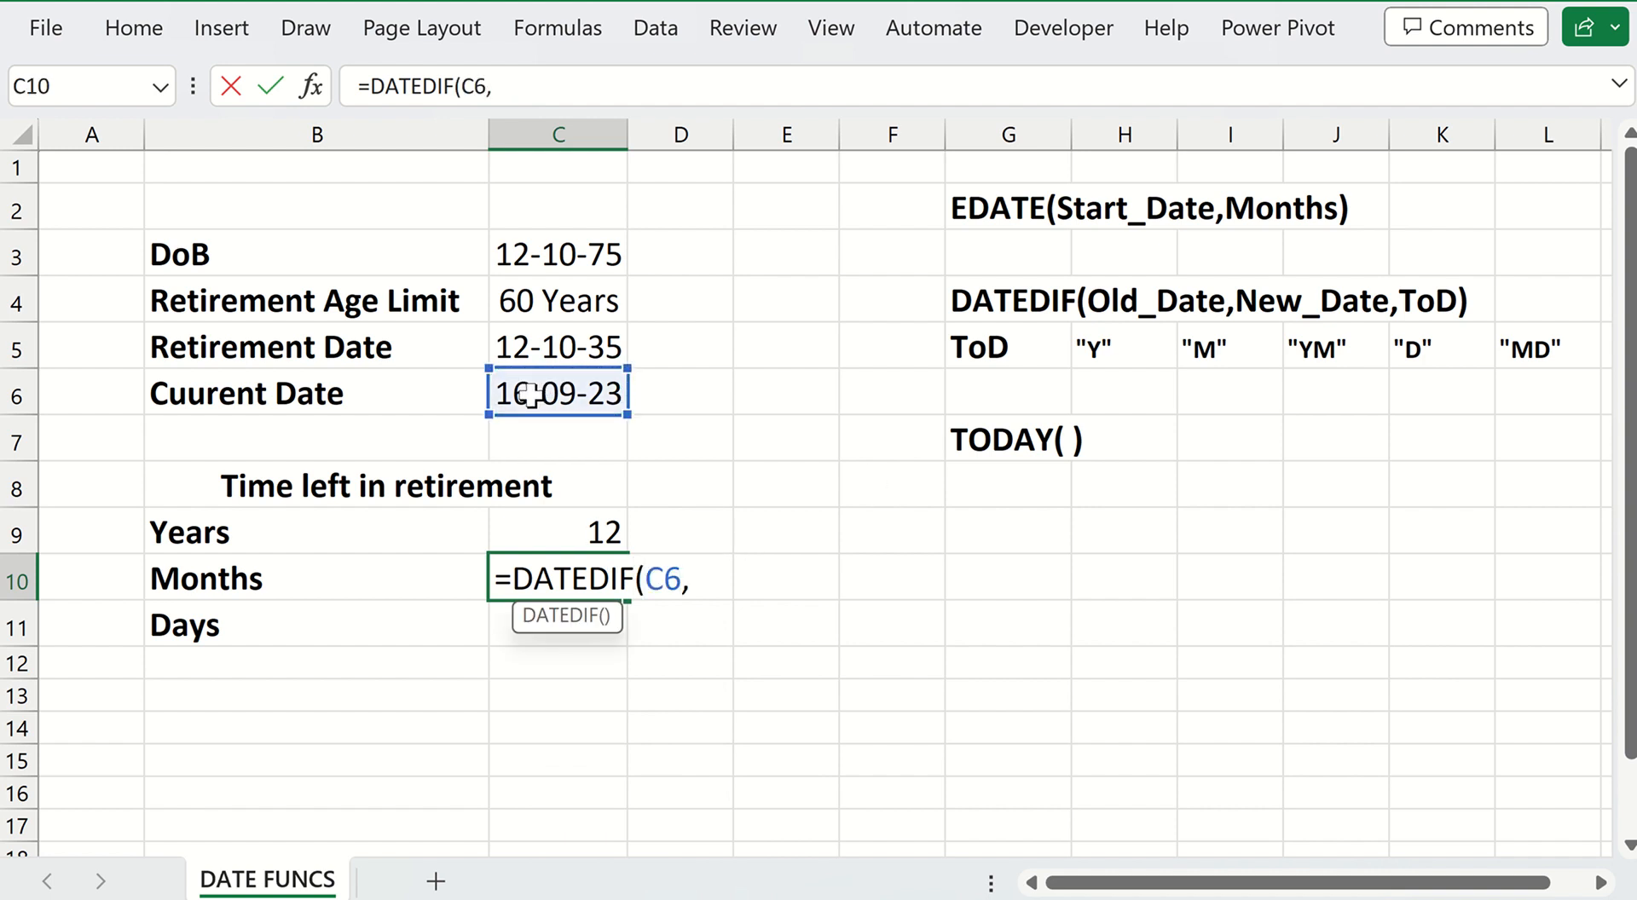
left_click(558, 347)
type(",")
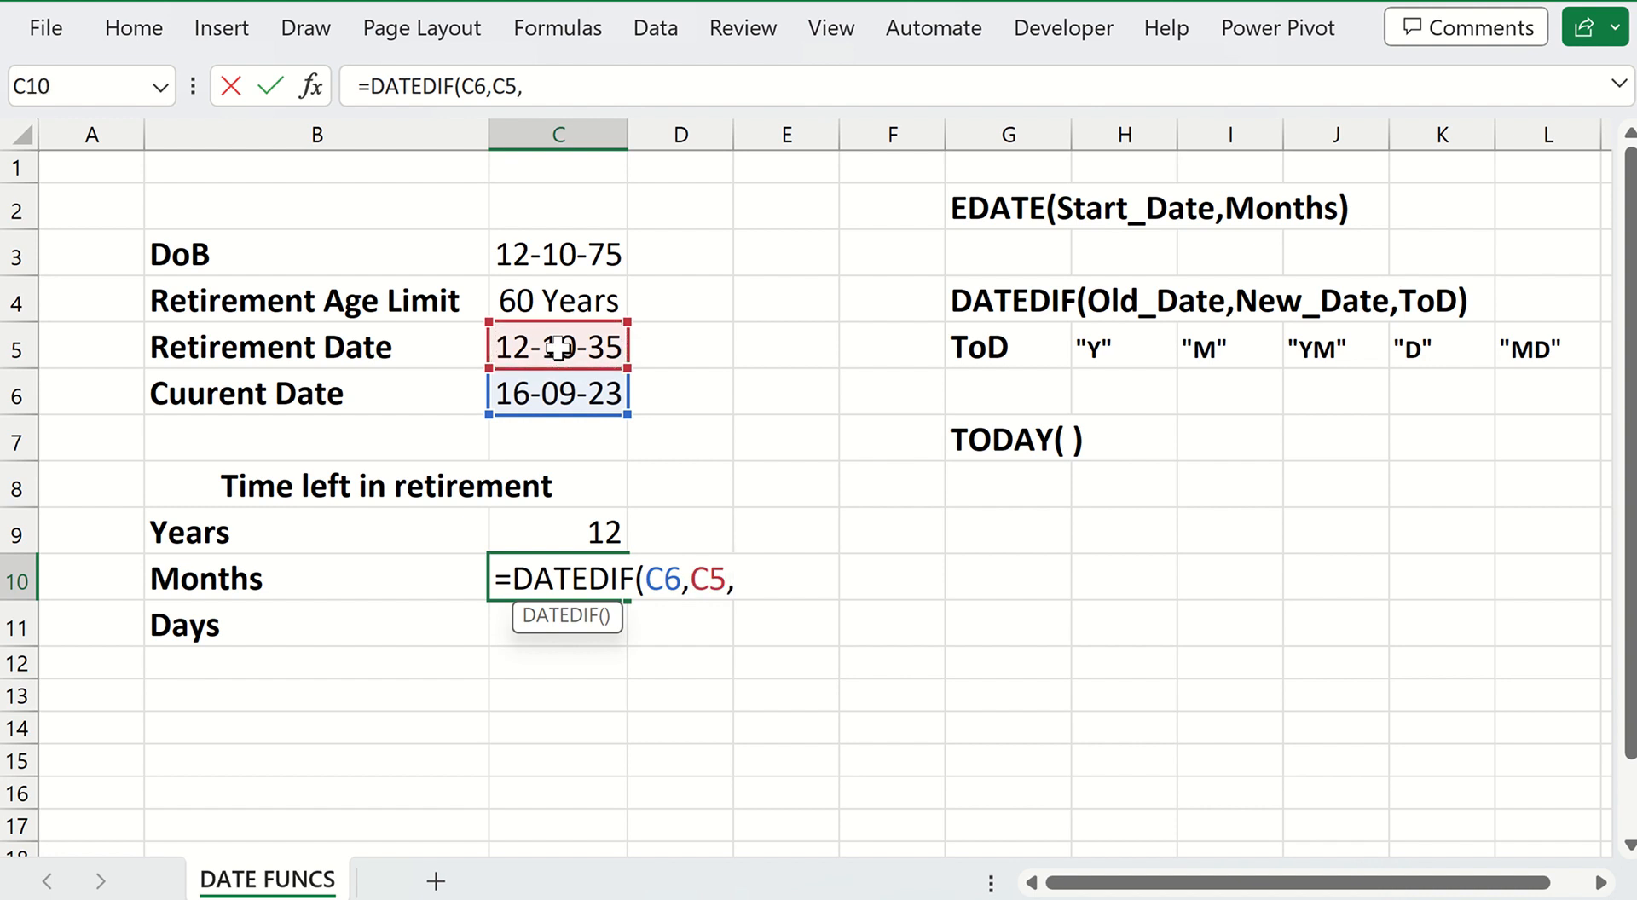
type("\"YM\")")
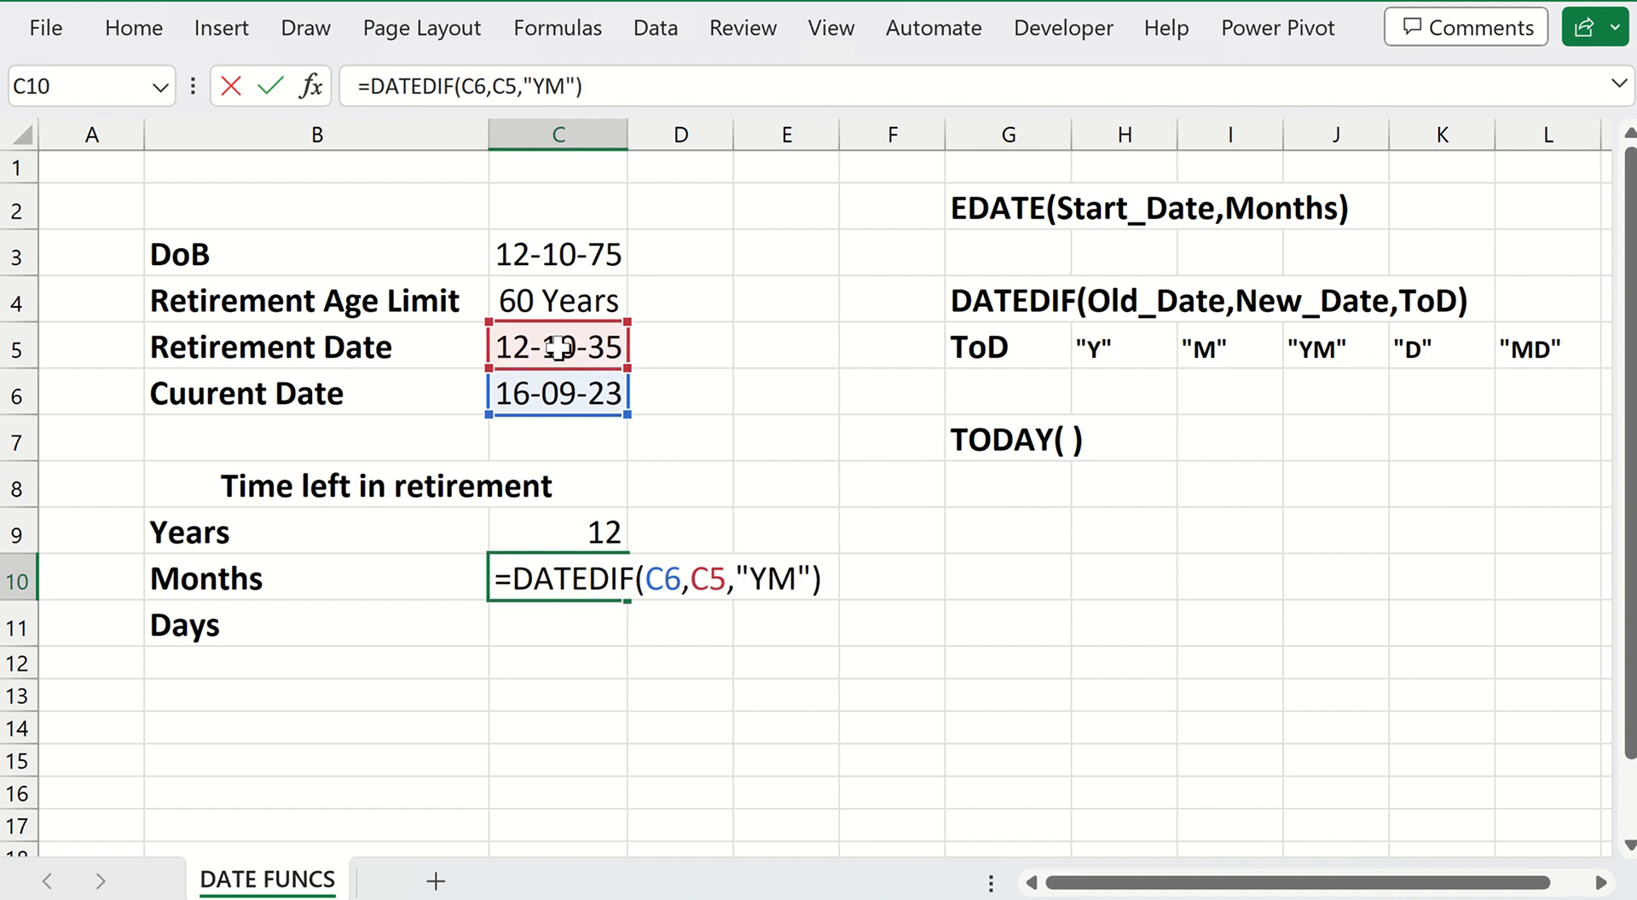
key("ctrl+Return")
key("Return")
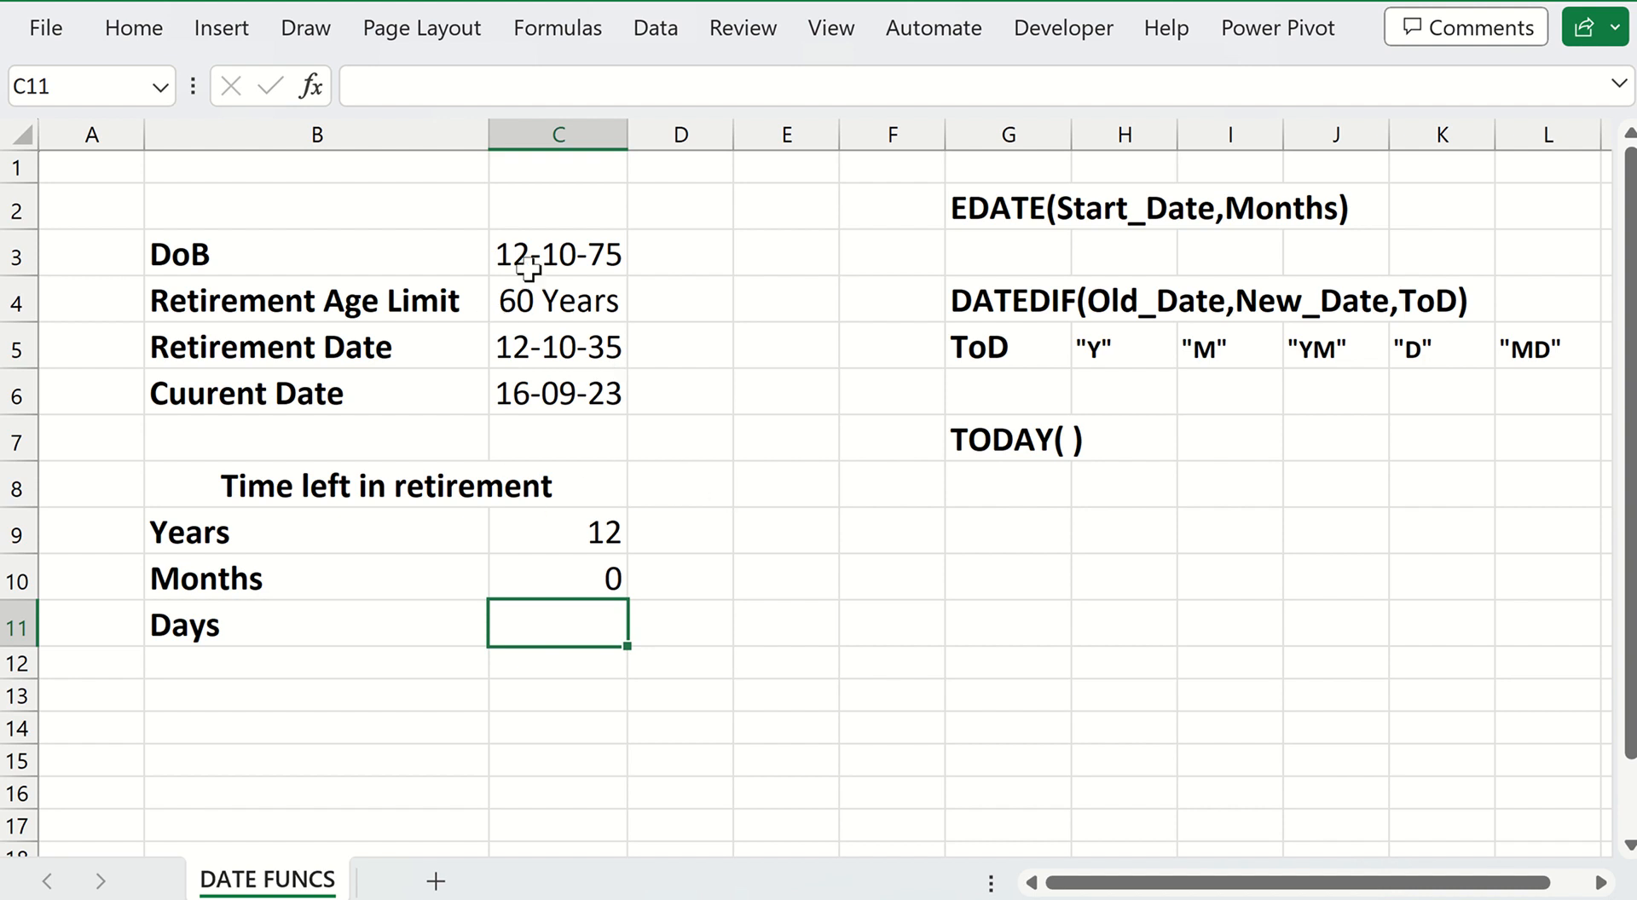
Move the date of birth in C3 forward by one month, keeping its day and year
double_click(574, 253)
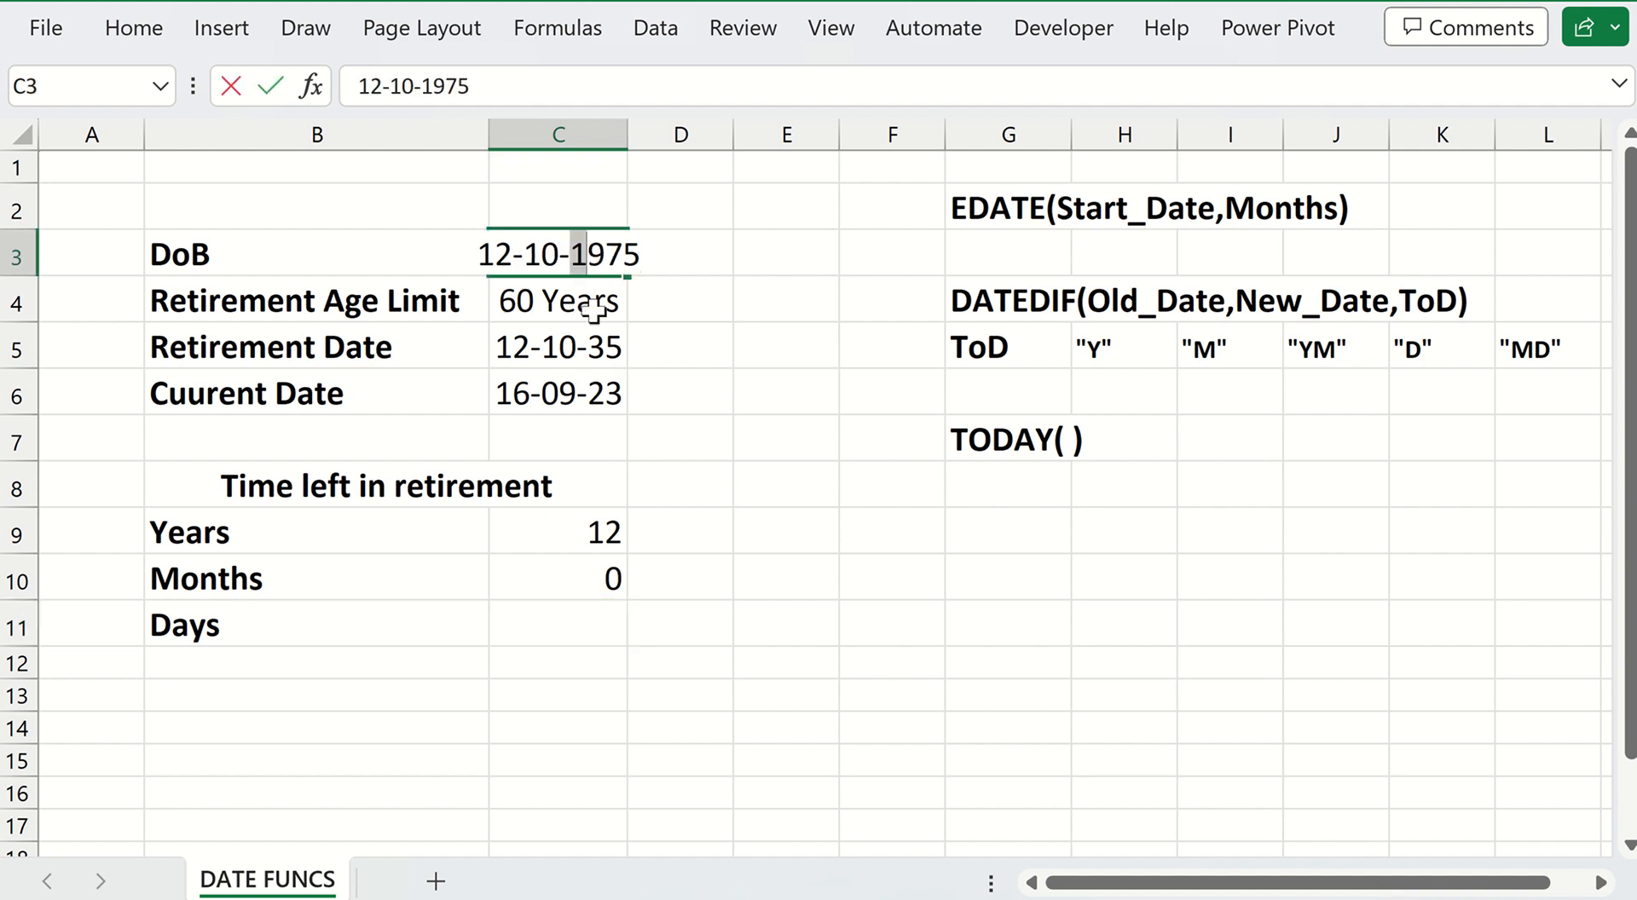
key("Delete")
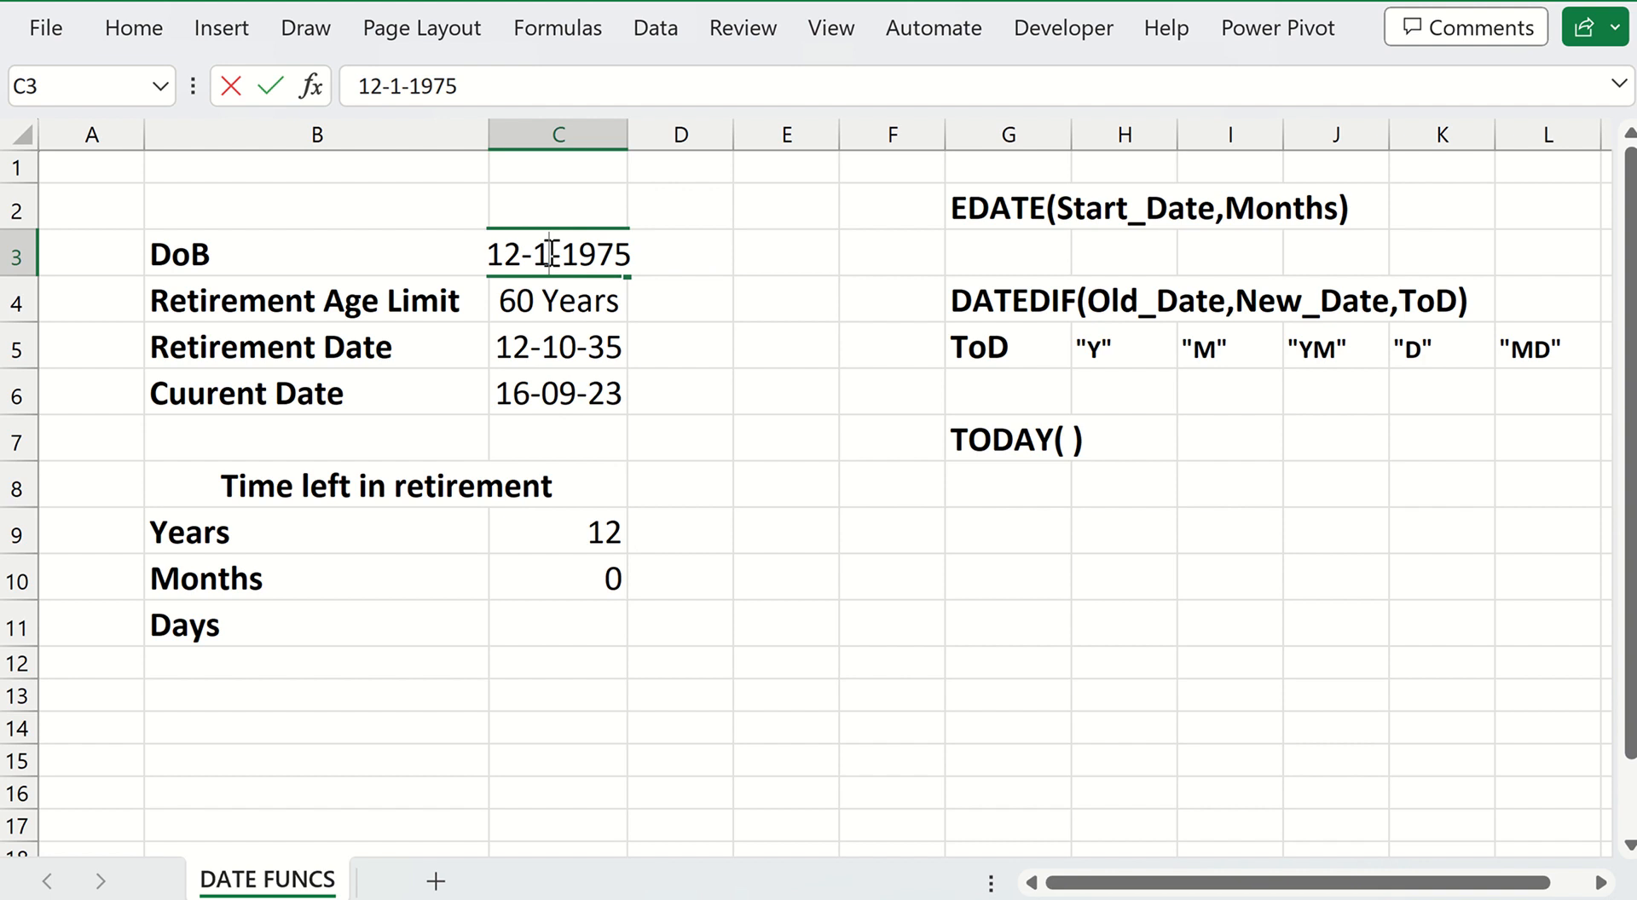
type("1")
key("Return")
Calculate the remaining days beyond full months in the Days cell C11 with =DATEDIF(C6,C5,"MD")
key("Down")
key("Down")
key("Down")
key("Down")
key("Down")
key("Down")
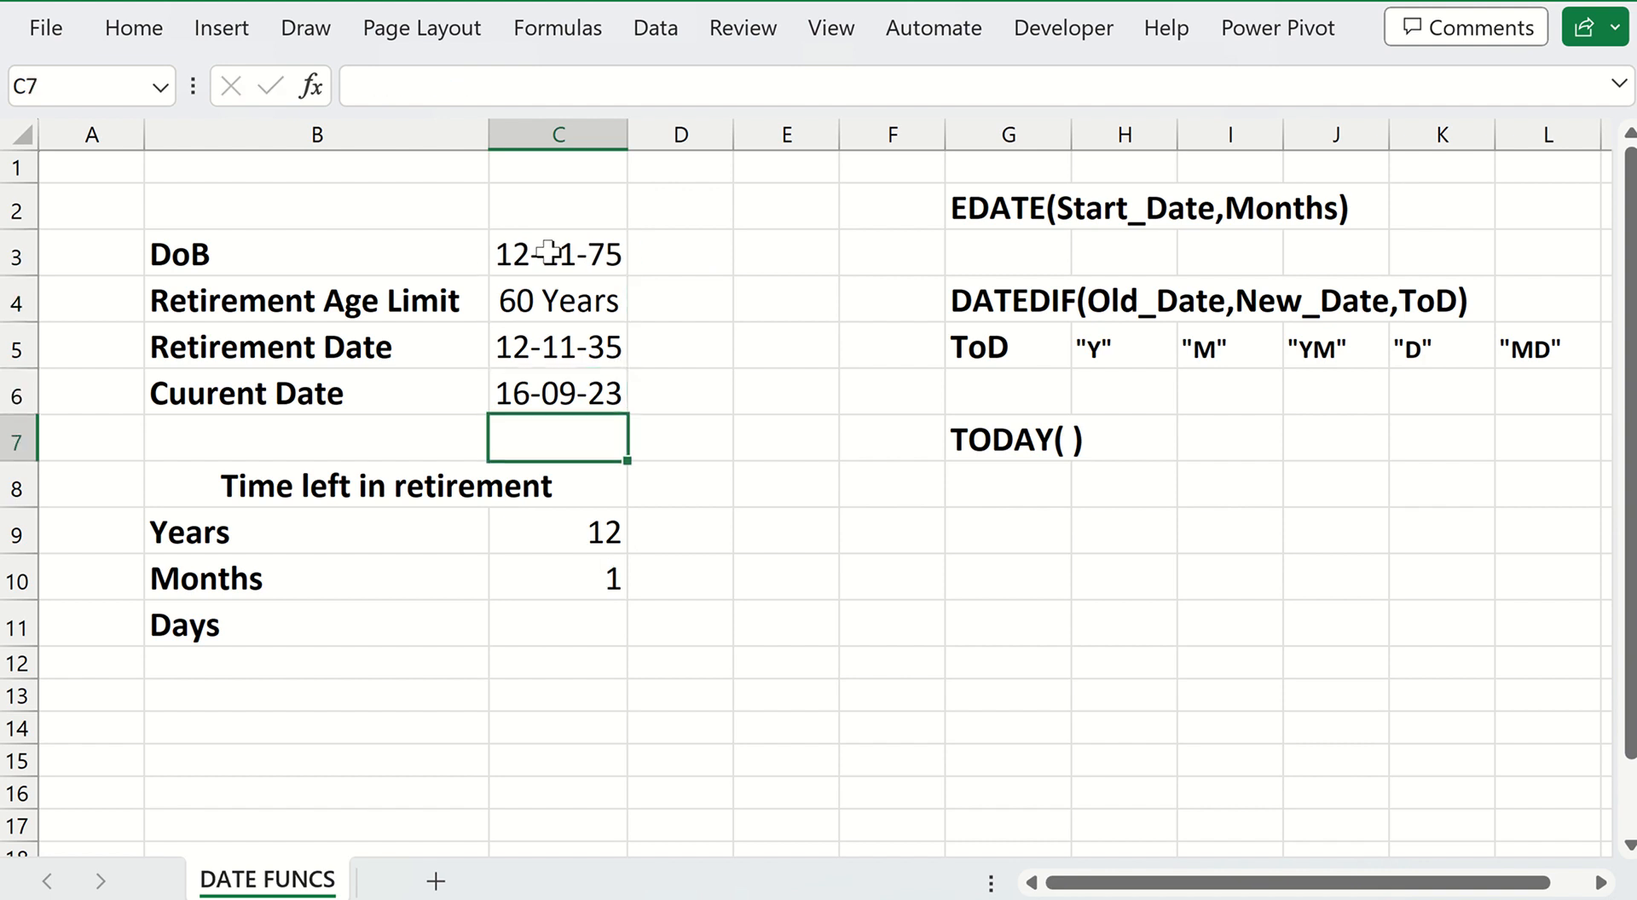
key("Down")
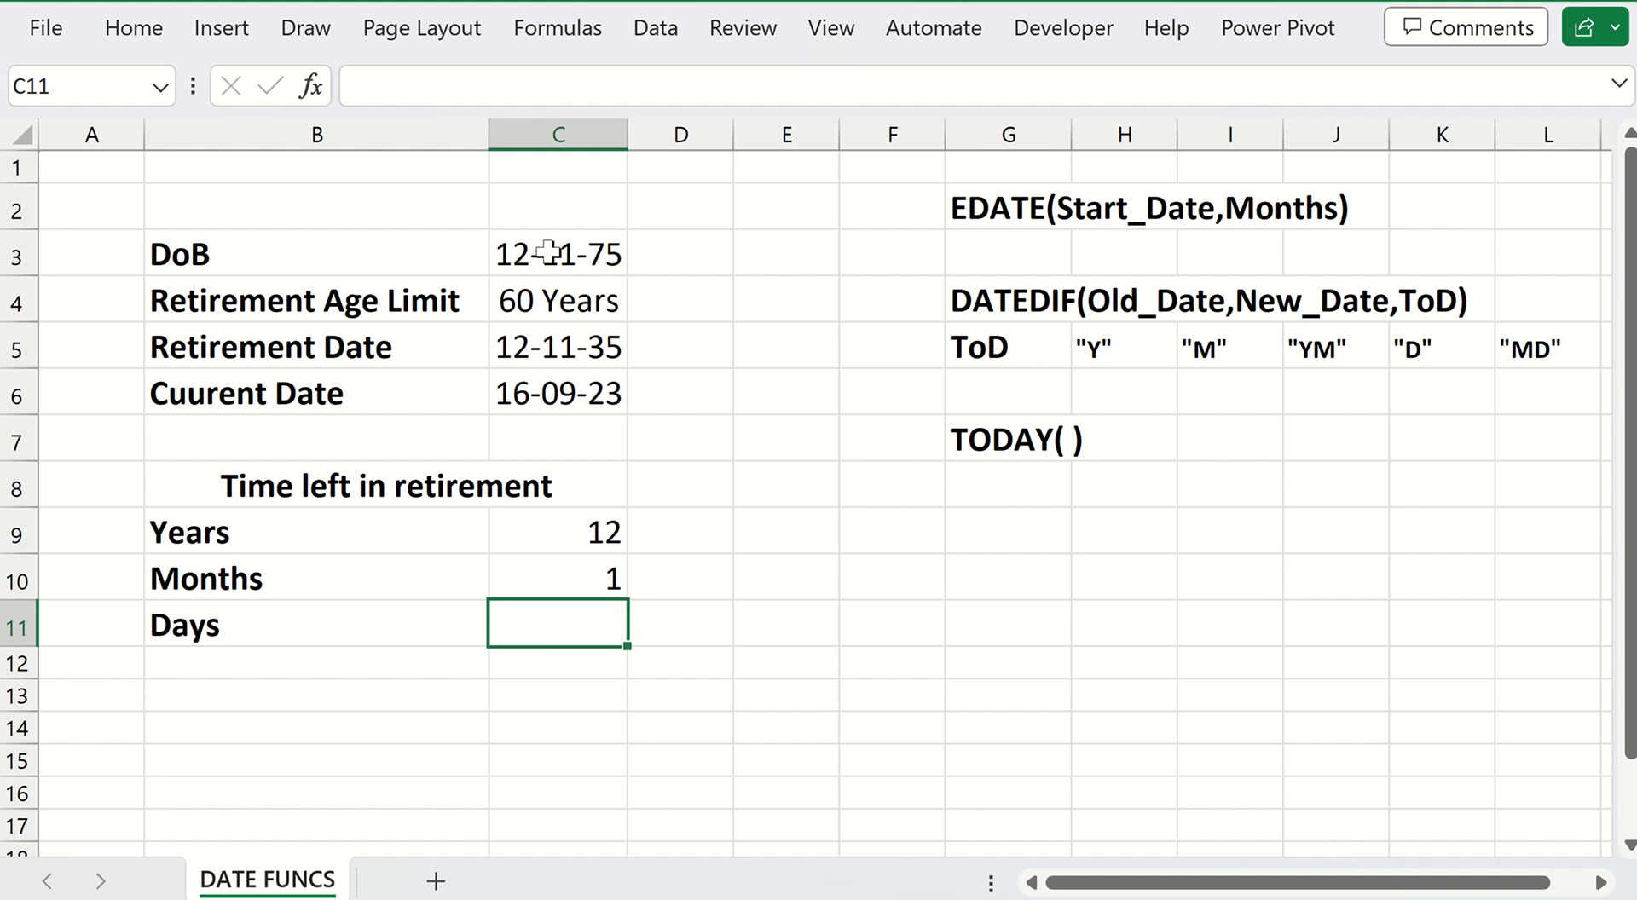
type("=DATEDIF")
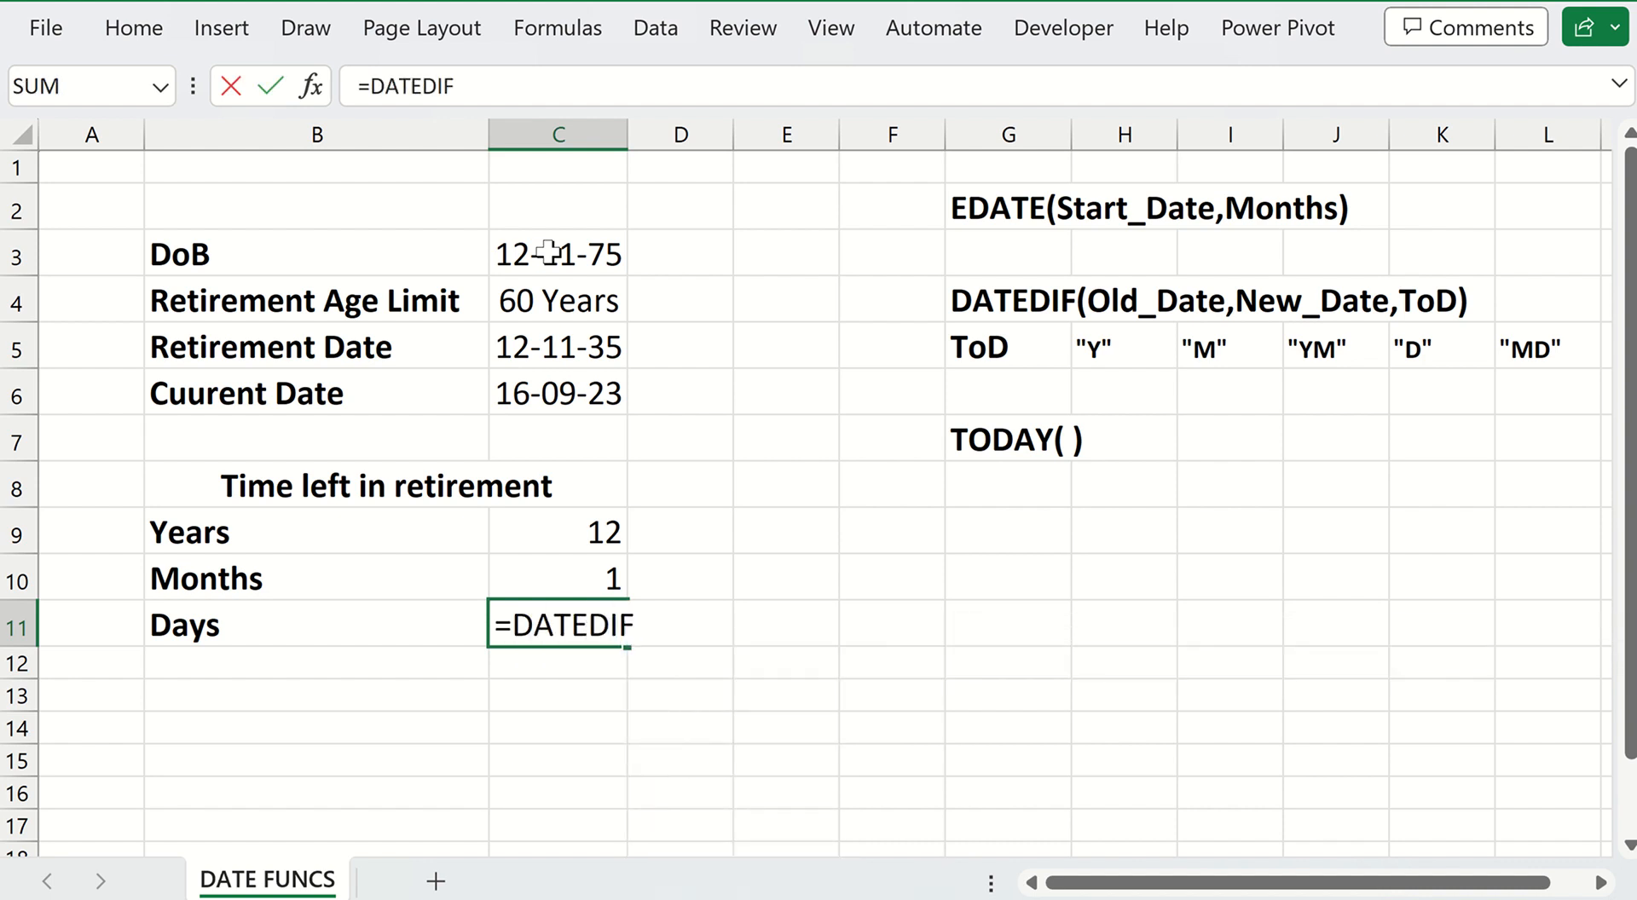
type("(")
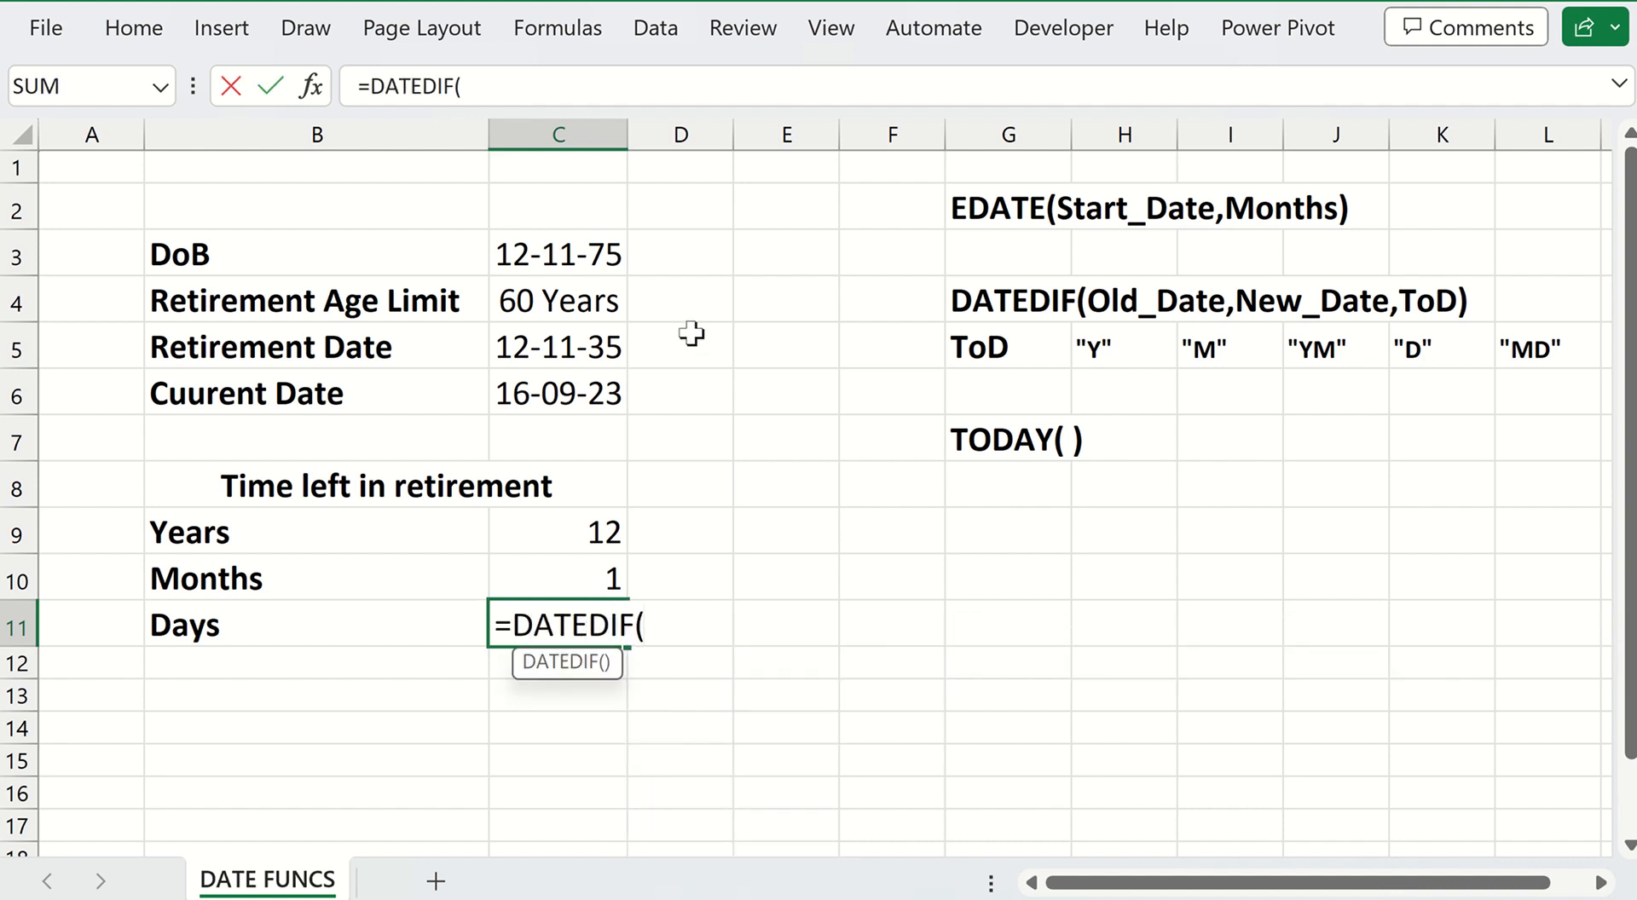
left_click(586, 389)
type(",")
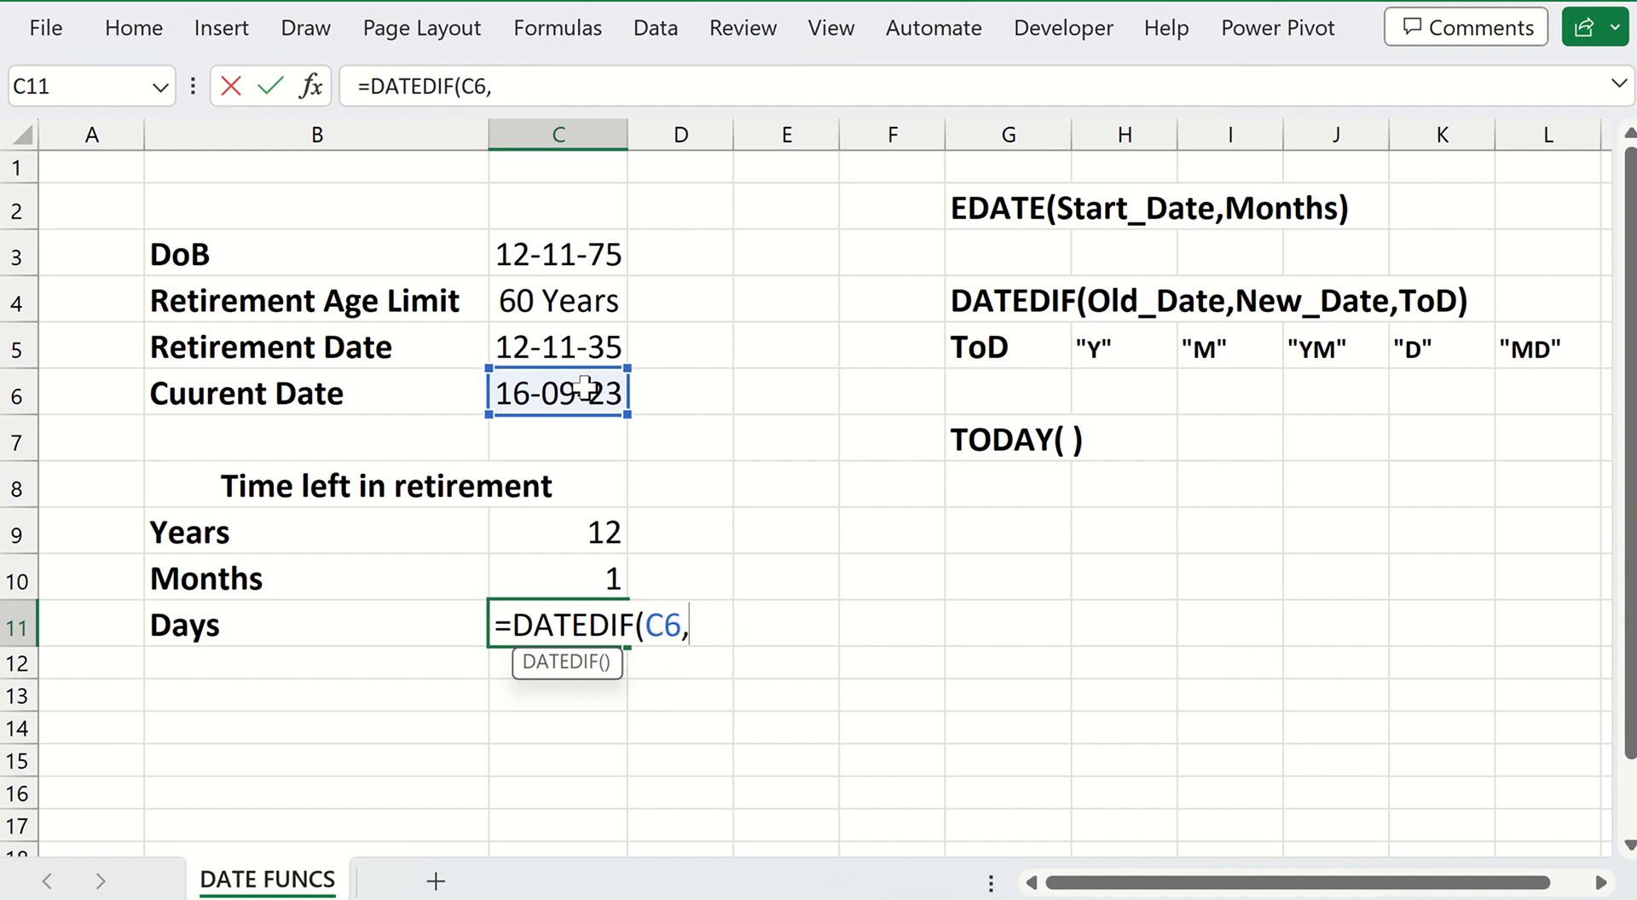
left_click(511, 358)
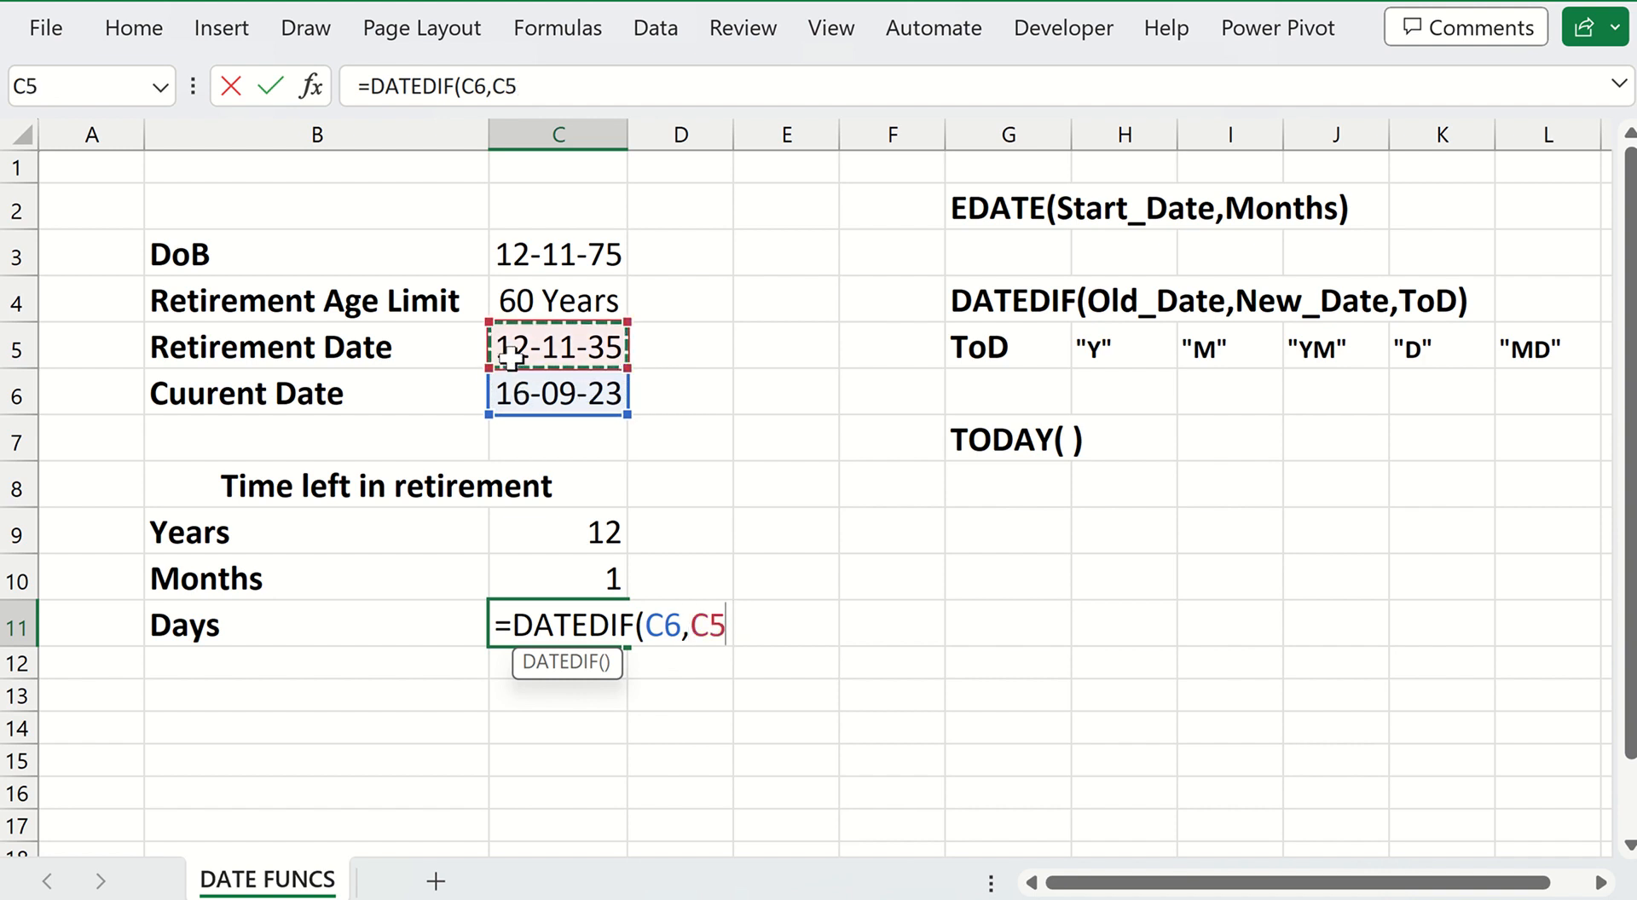
type(",\"M")
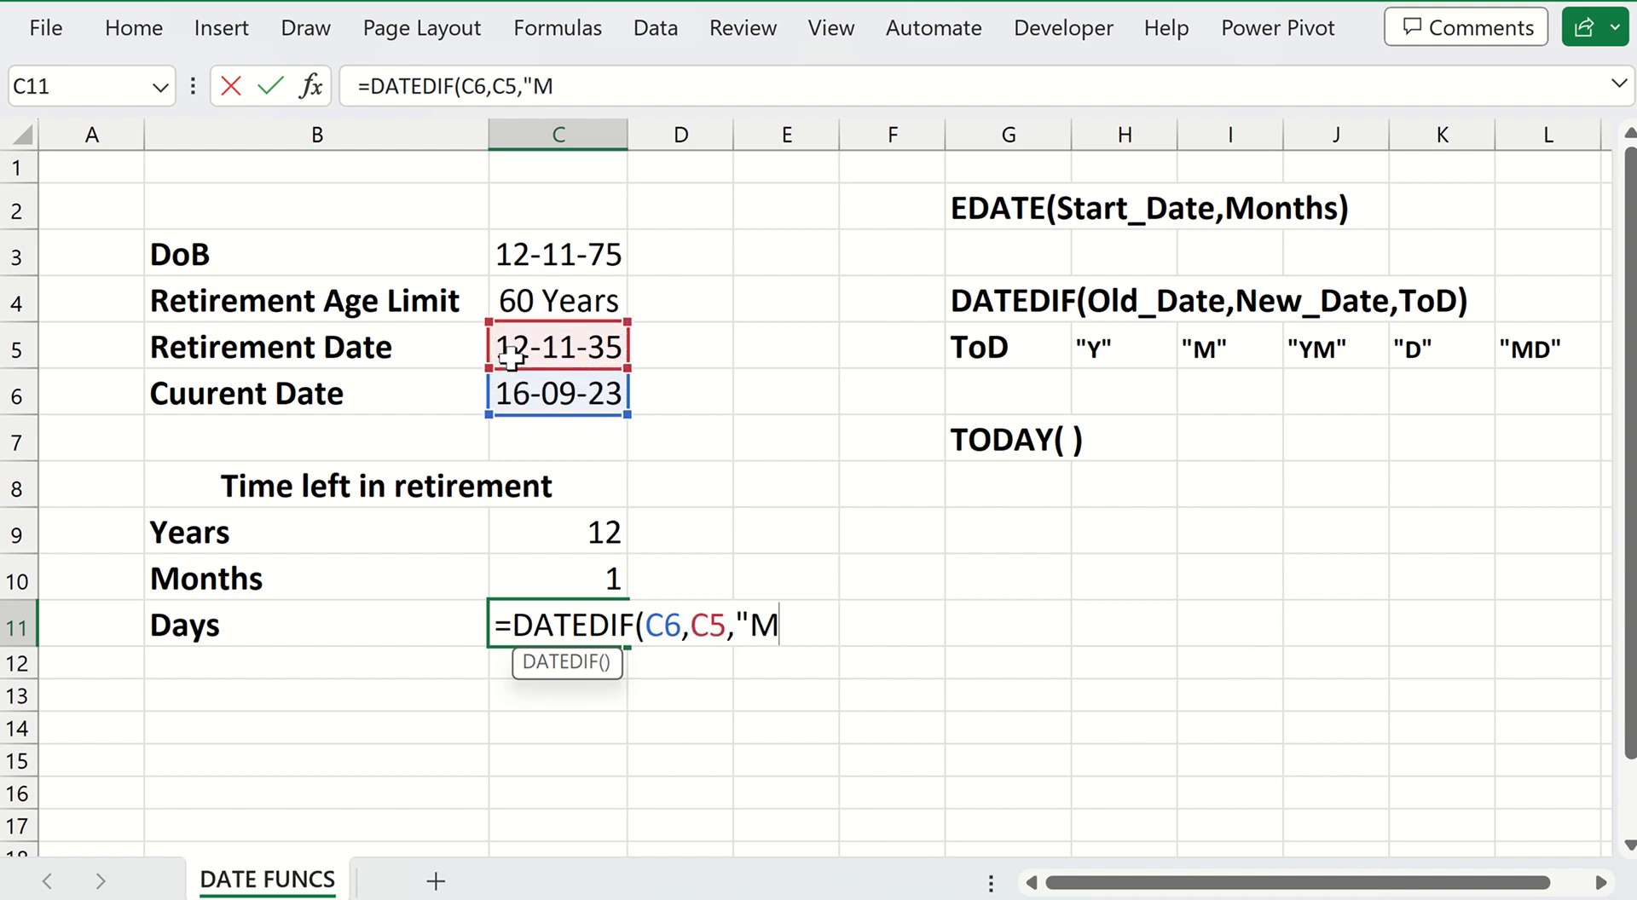
type("D\")")
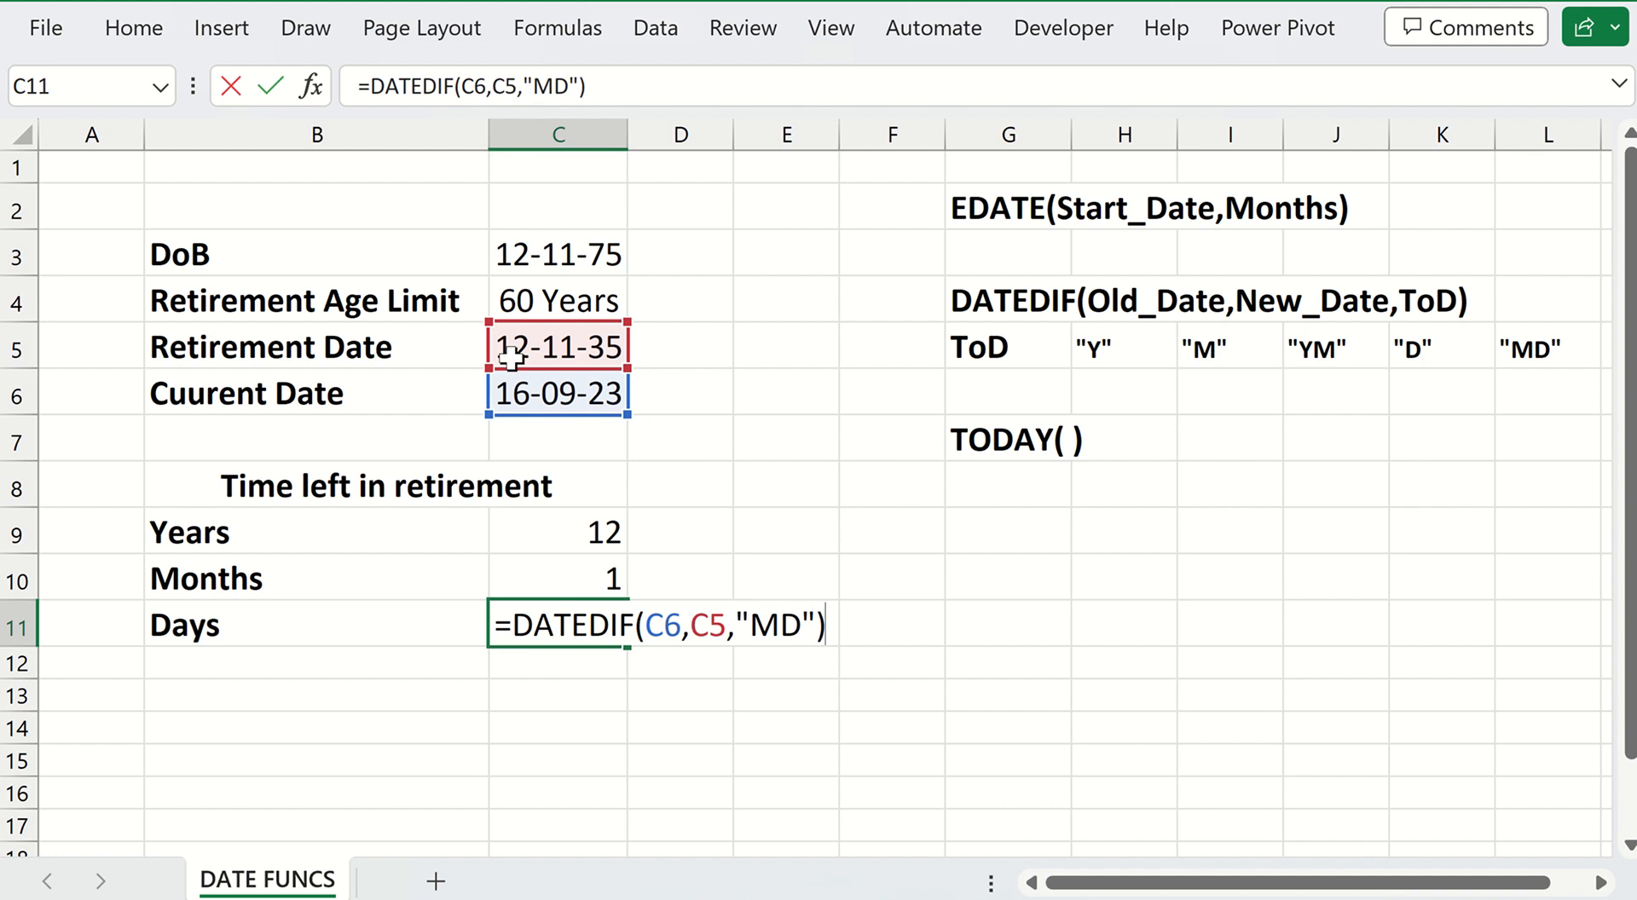
key("Return")
Review the DATEDIF formulas in the Years, Months and Days cells C9 to C11
key("Up")
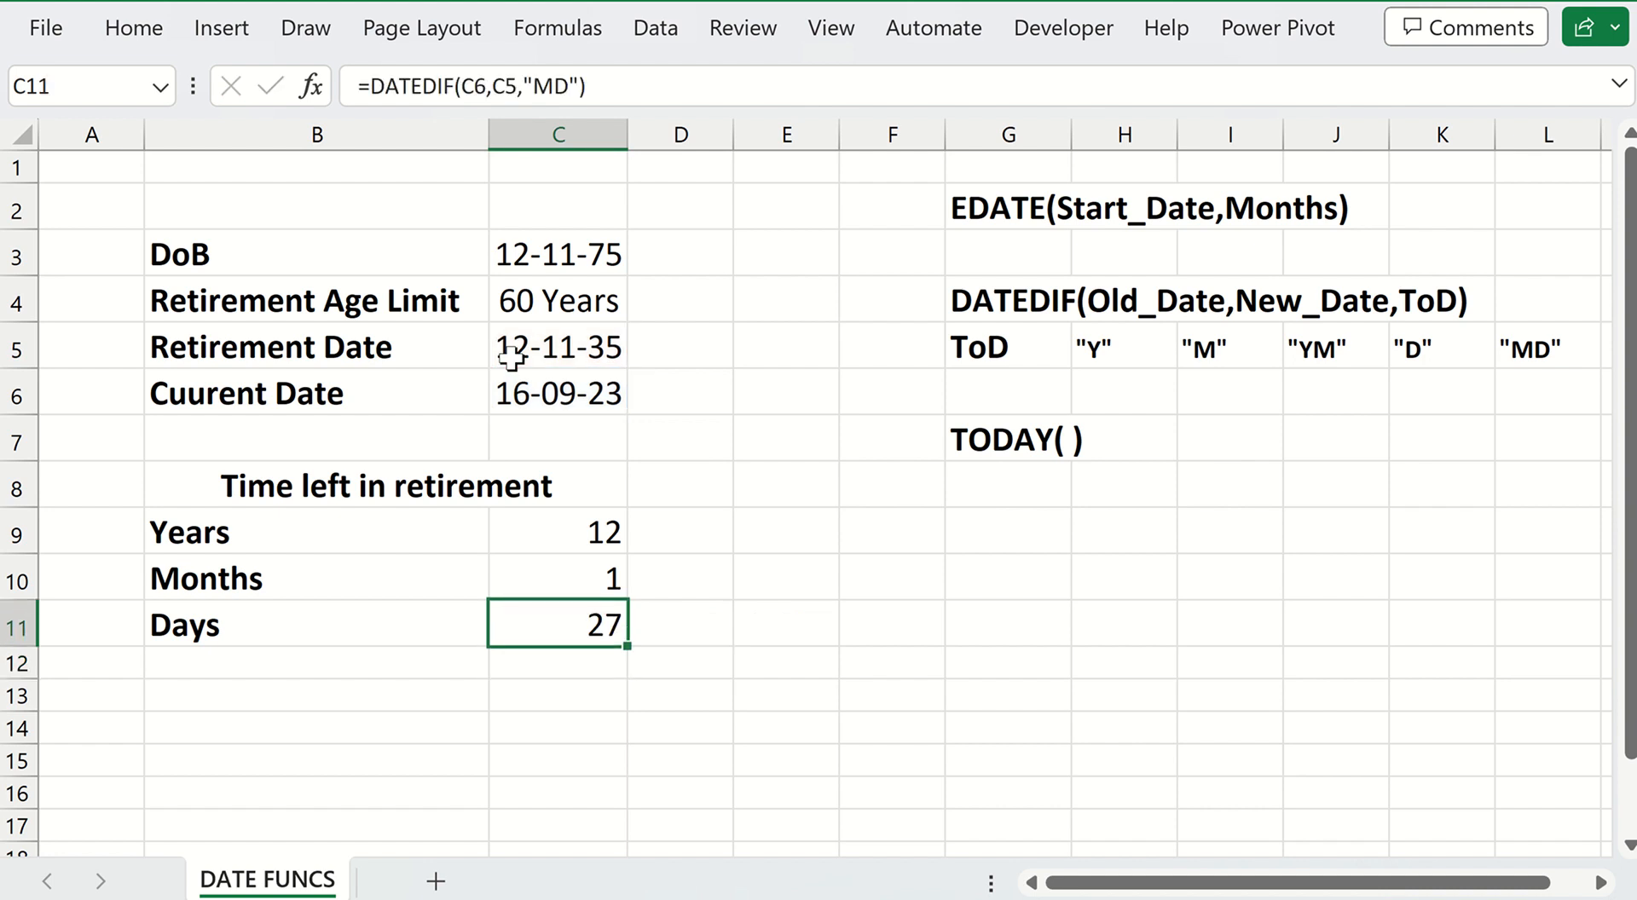
key("Up")
key("Up")
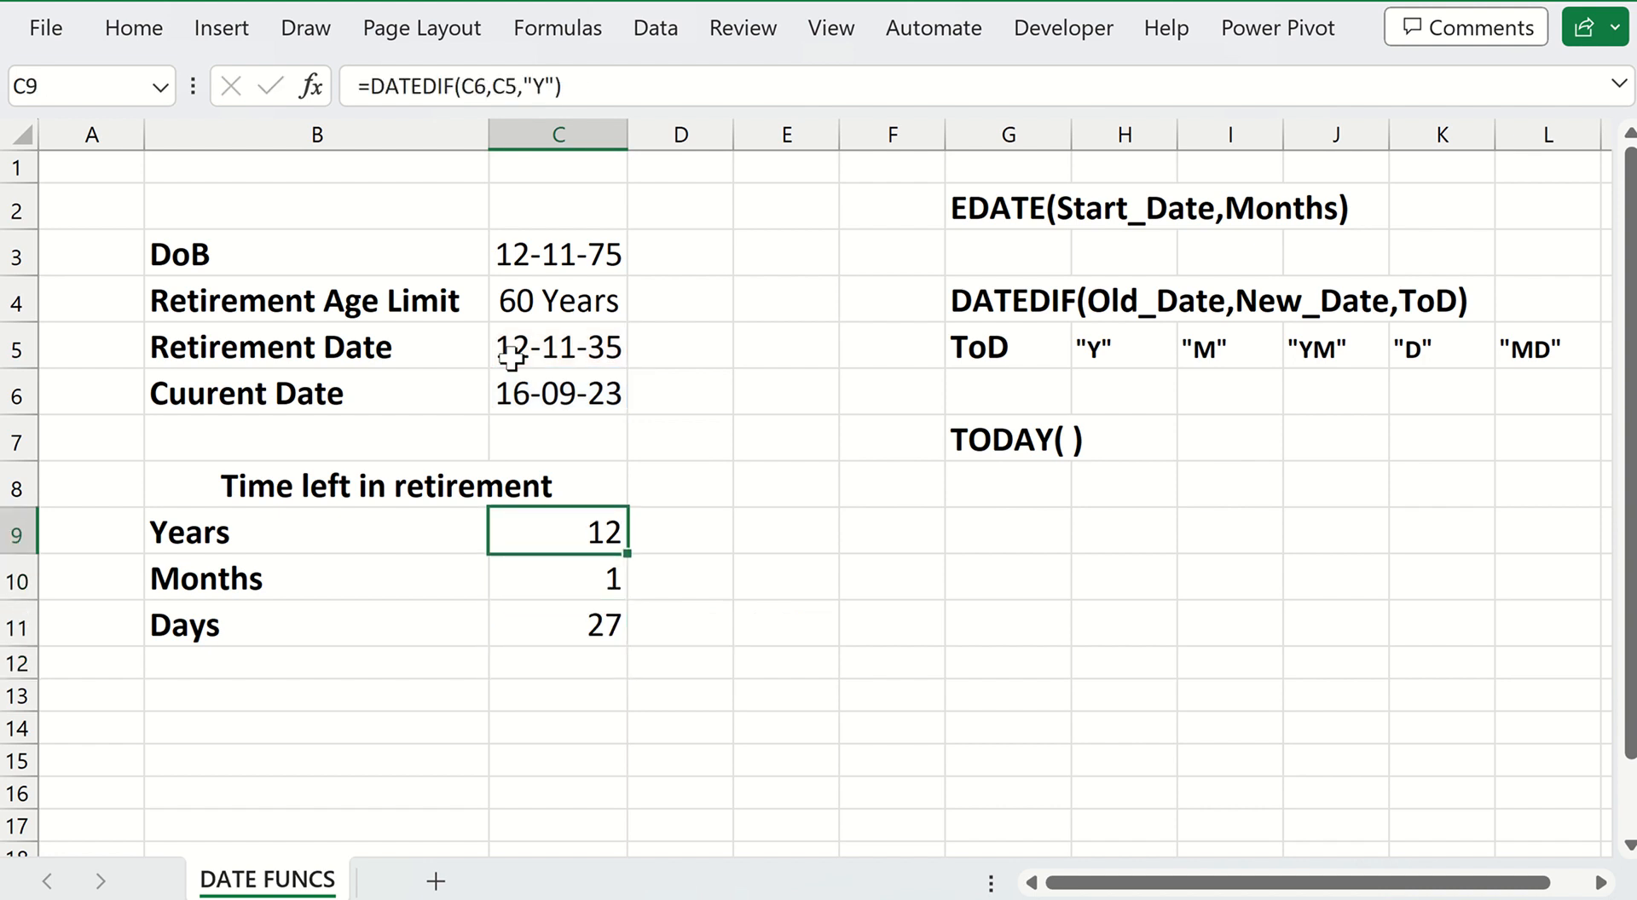
key("Down")
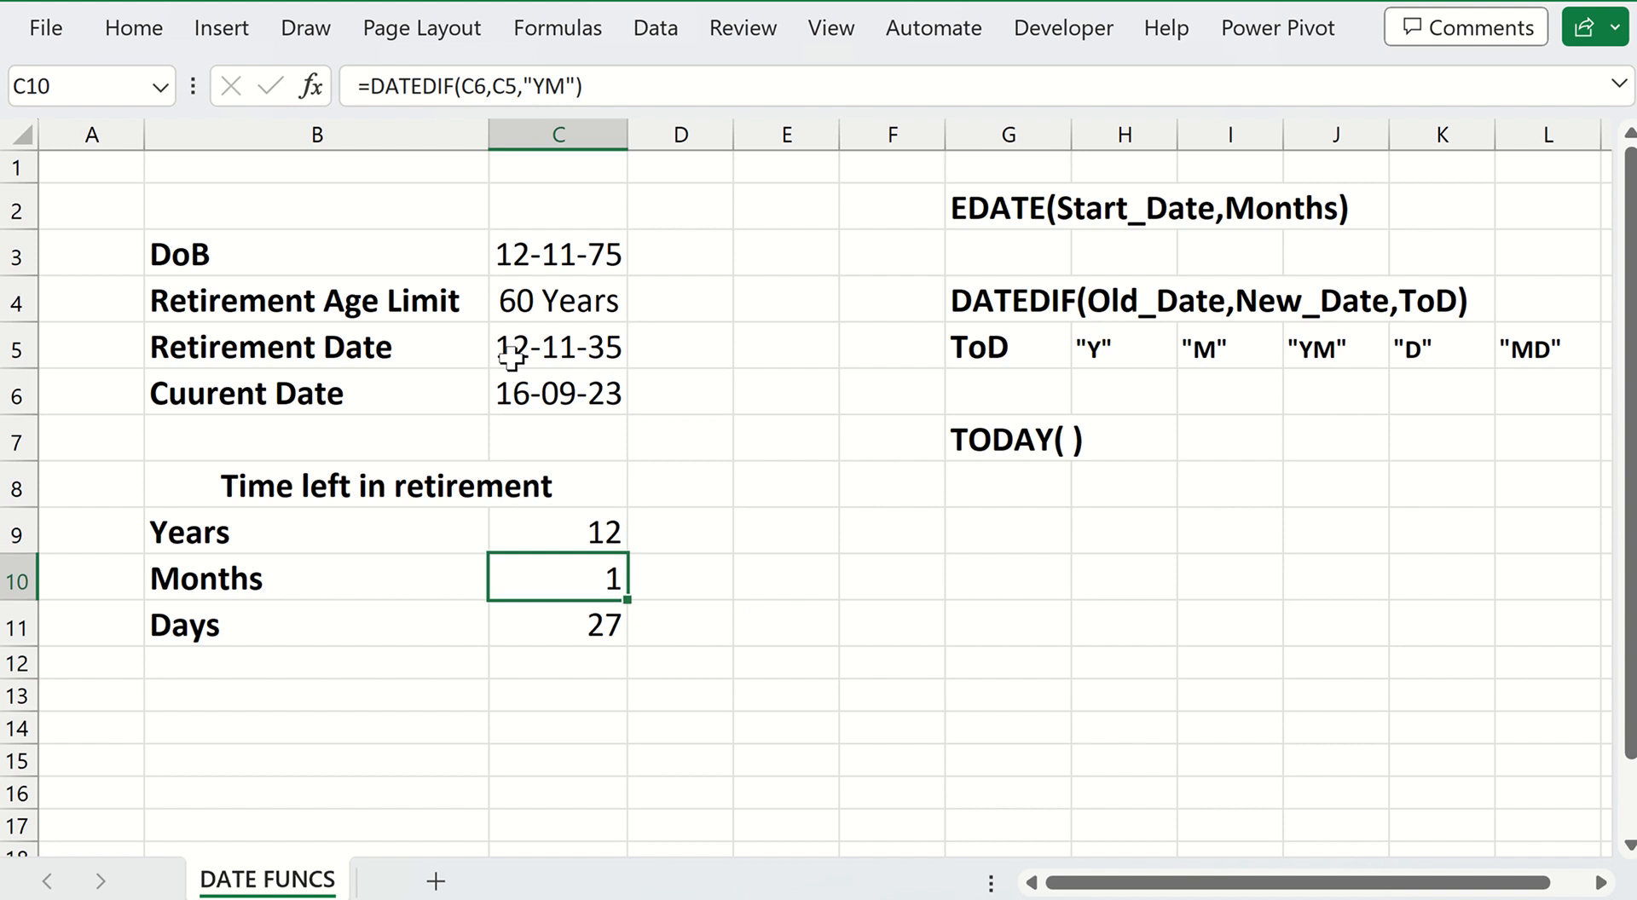
key("Down")
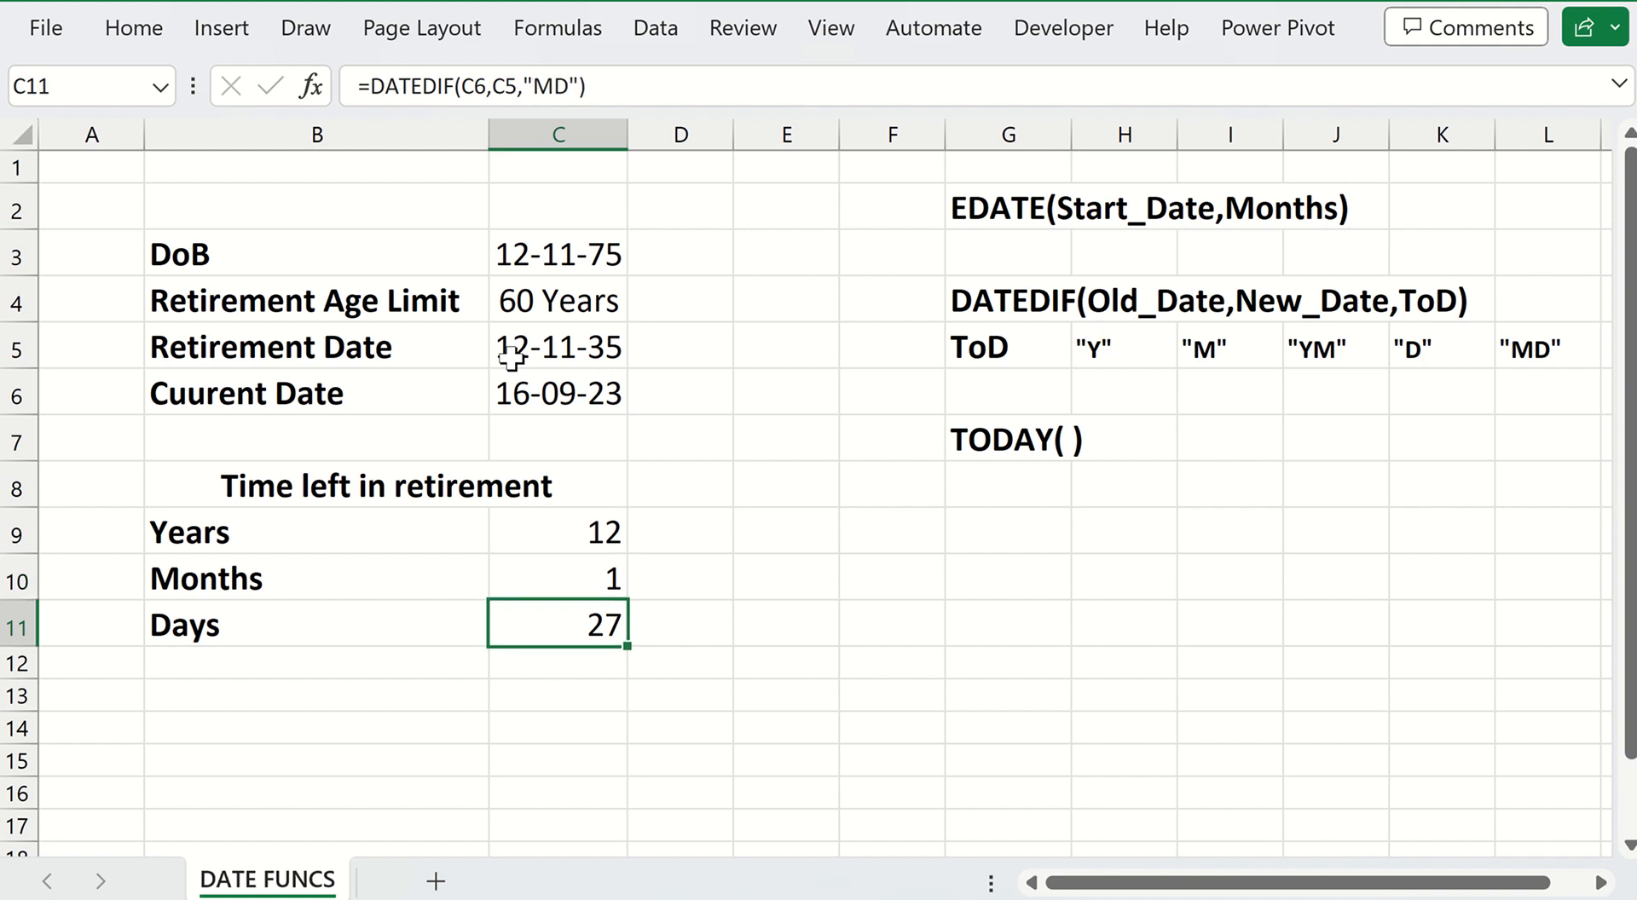